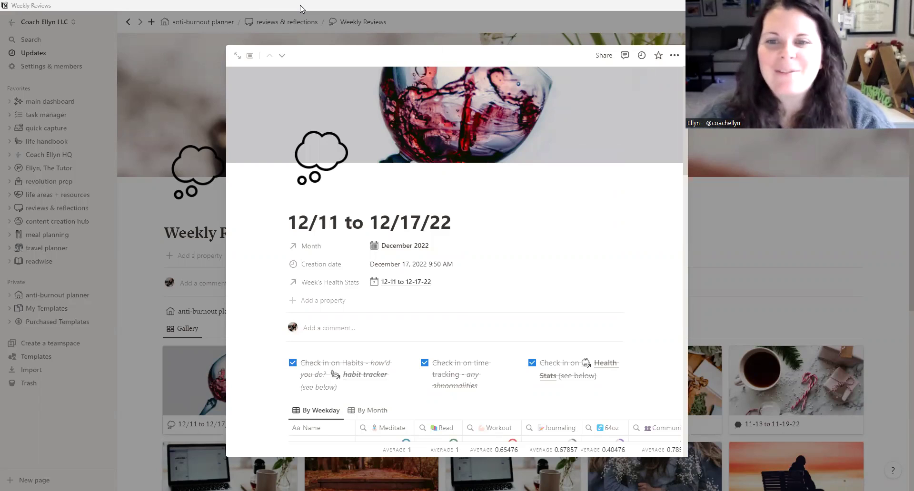
Create a new Weekly Reviews entry from the Weekly Review Template under reviews & reflections.
{"action": "left_click", "coordinate": [708, 221]}
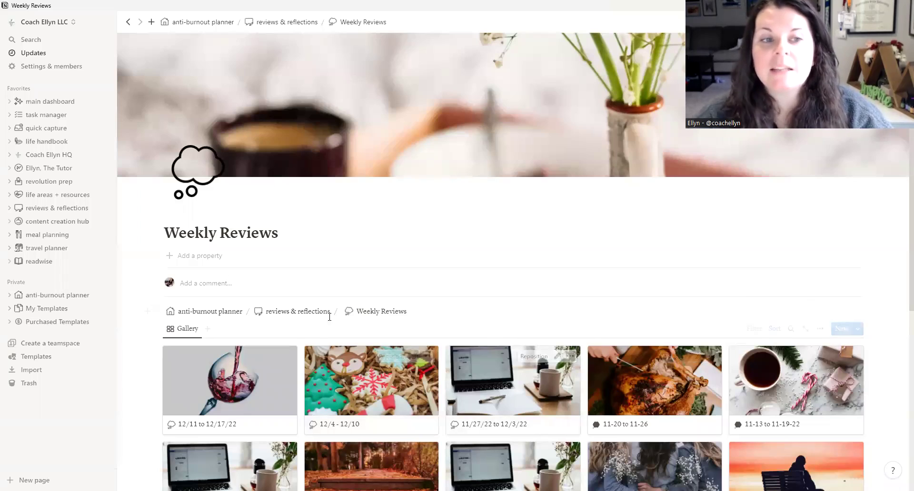
{"action": "left_click", "coordinate": [47, 102]}
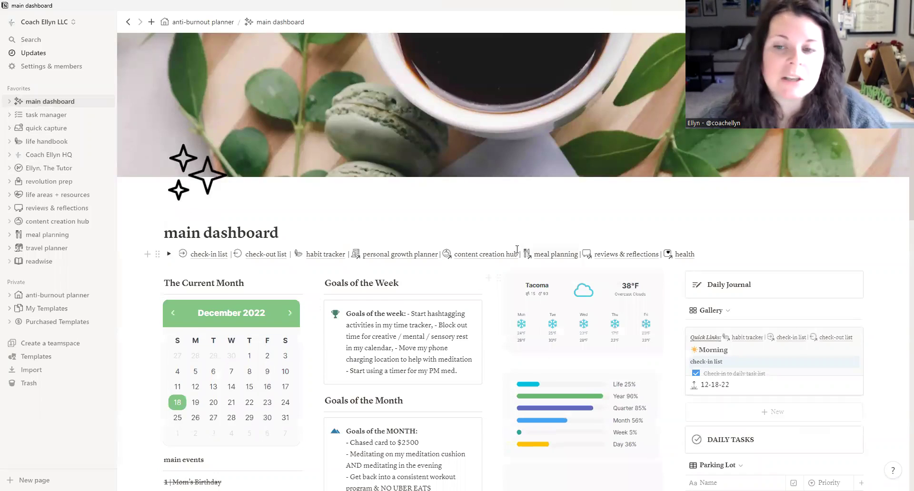
{"action": "left_click", "coordinate": [43, 209]}
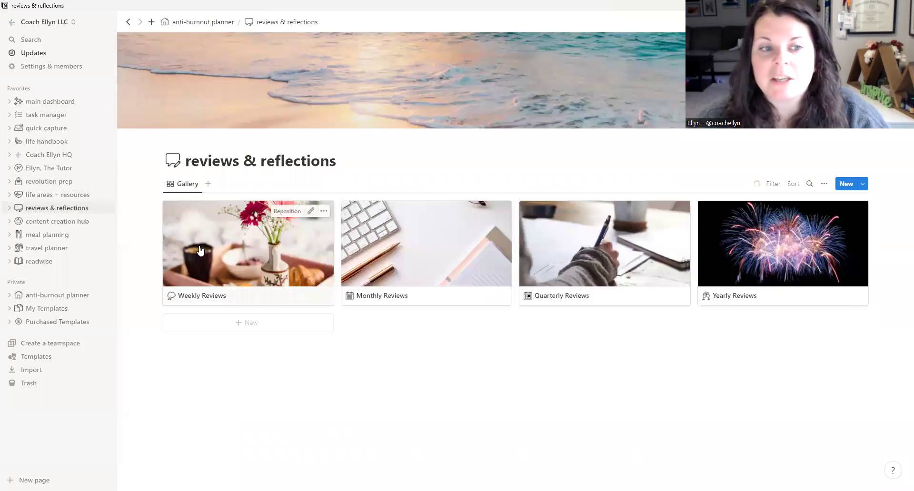
{"action": "left_click", "coordinate": [226, 248]}
{"action": "left_click", "coordinate": [603, 314]}
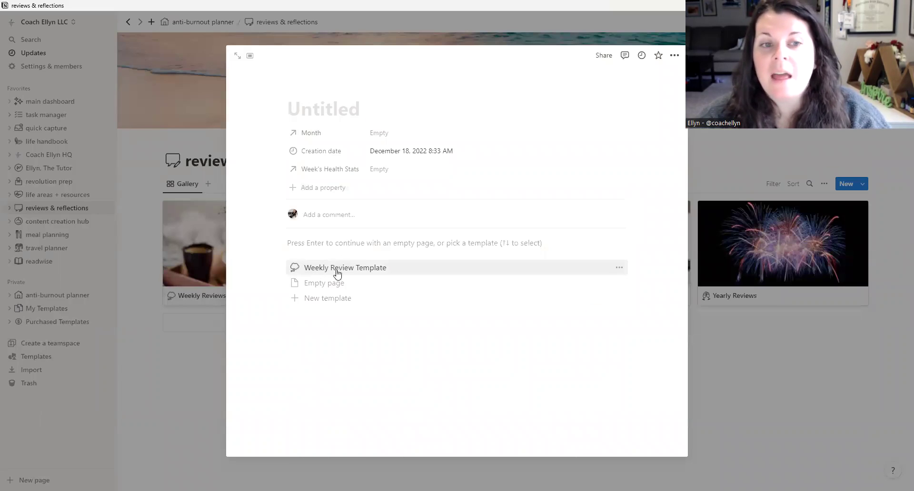
{"action": "left_click", "coordinate": [329, 276]}
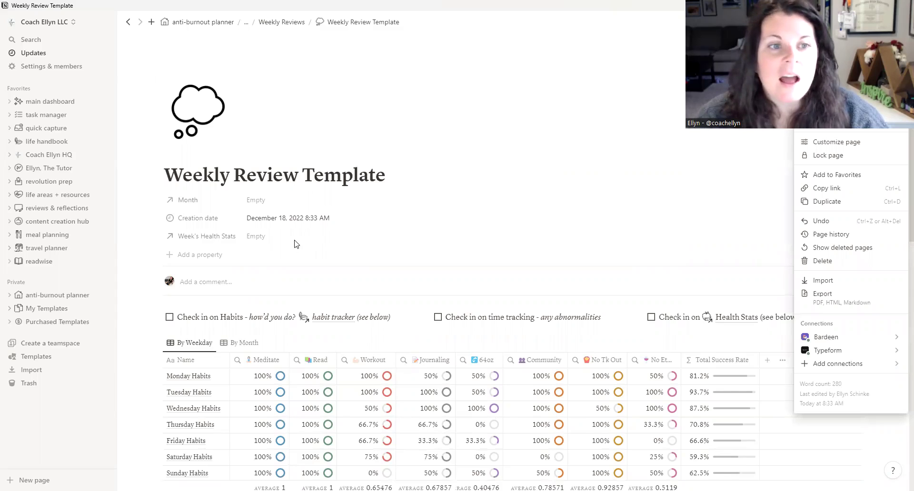
Title the new review '12-11 to 12-17-22' and add a gradient cover.
{"action": "left_click", "coordinate": [245, 176]}
{"action": "triple_click", "coordinate": [245, 177]}
{"action": "type", "text": "12-11 to 12-17-22"}
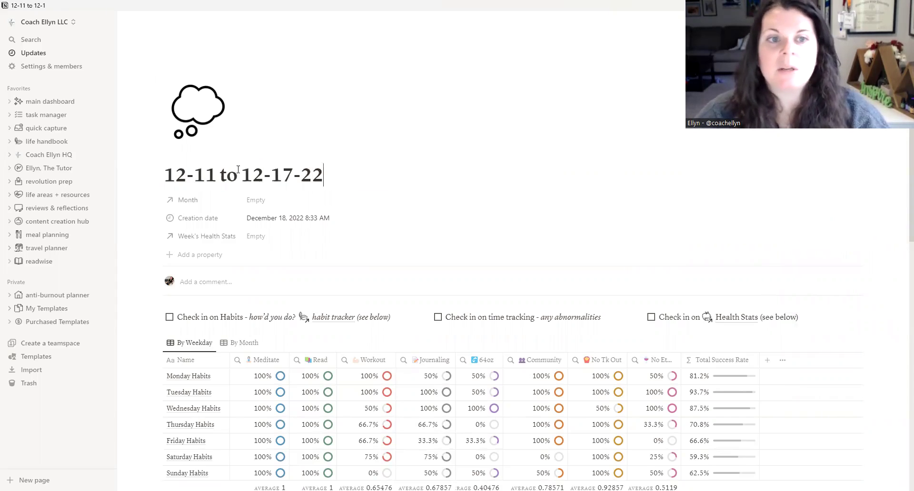
{"action": "left_click", "coordinate": [188, 156]}
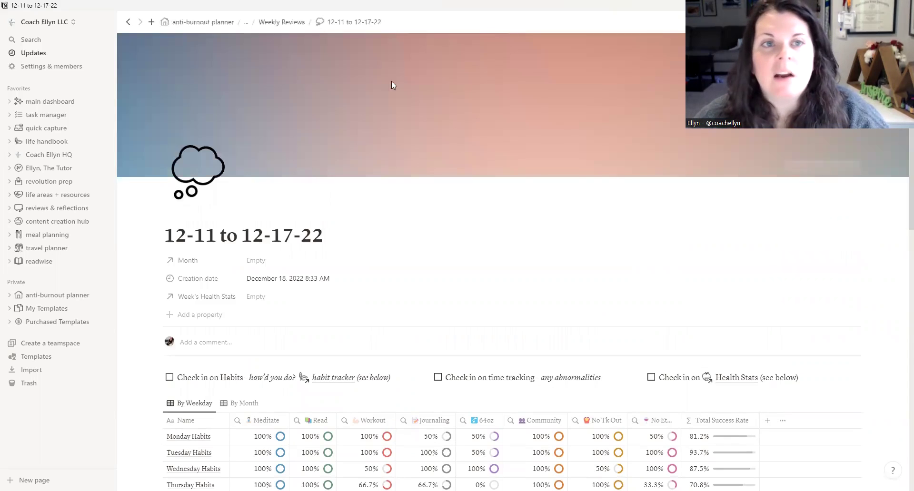
Check the 12-11 to 12-17-22 page in the Weekly Reviews gallery, then reopen it.
{"action": "left_click", "coordinate": [281, 22]}
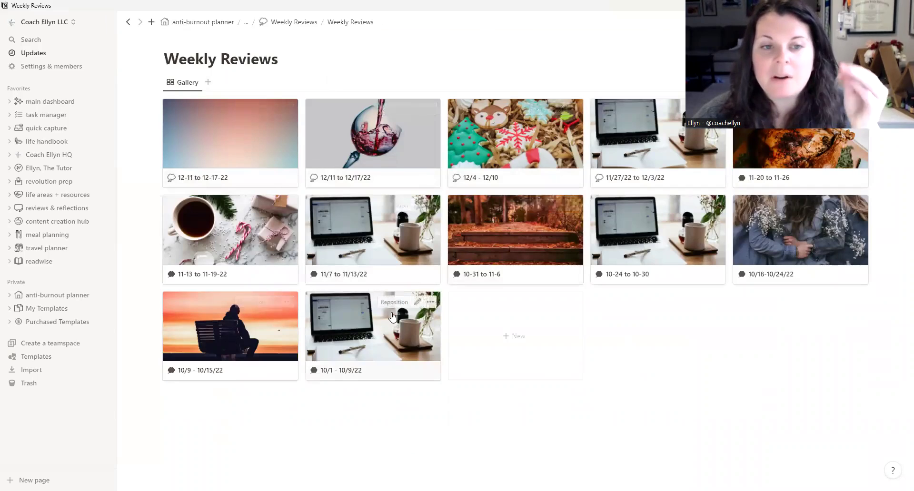
{"action": "left_click", "coordinate": [347, 24]}
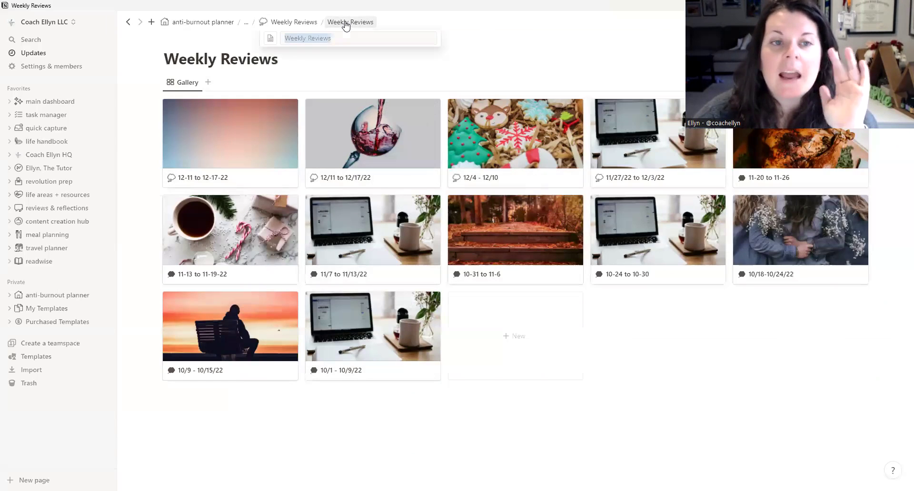
{"action": "left_click", "coordinate": [239, 141]}
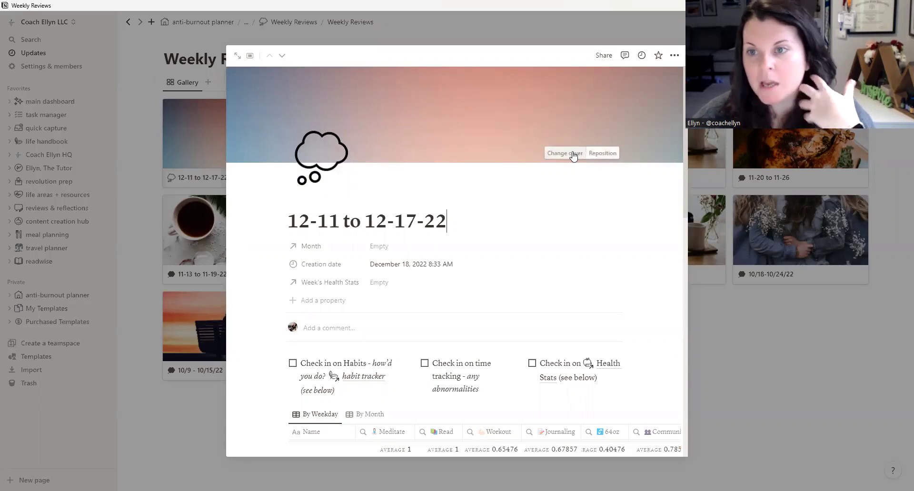
{"action": "left_click", "coordinate": [405, 43]}
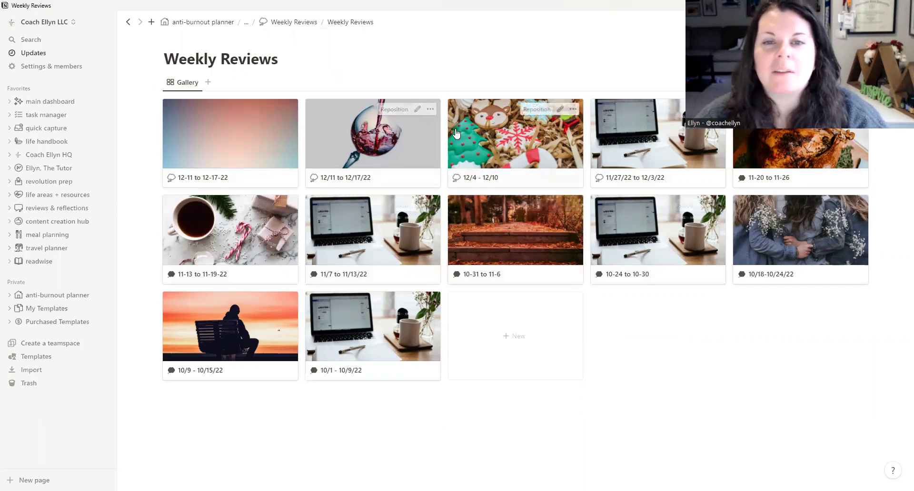
{"action": "left_click", "coordinate": [260, 137]}
Replace the cover with the Unsplash vineyard wine-glass photo from a 'wine' search, then reposition it.
{"action": "left_click", "coordinate": [237, 55]}
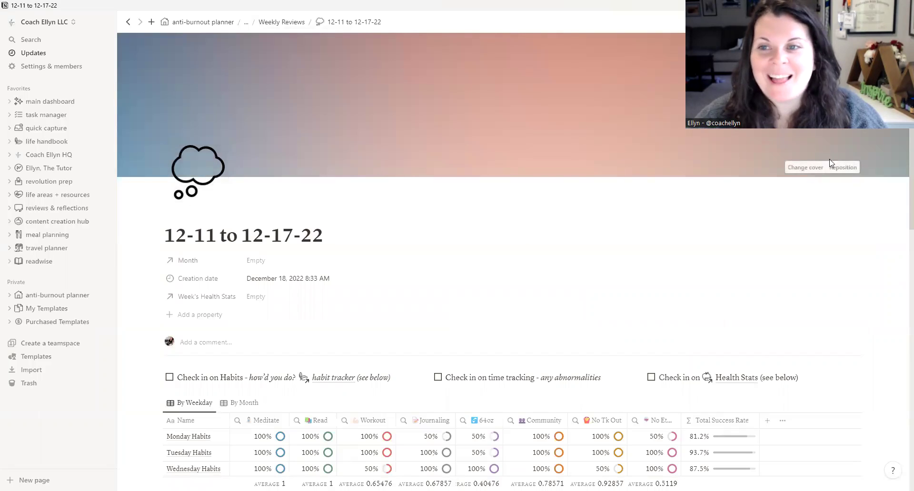
{"action": "left_click", "coordinate": [791, 167]}
{"action": "left_click", "coordinate": [750, 184]}
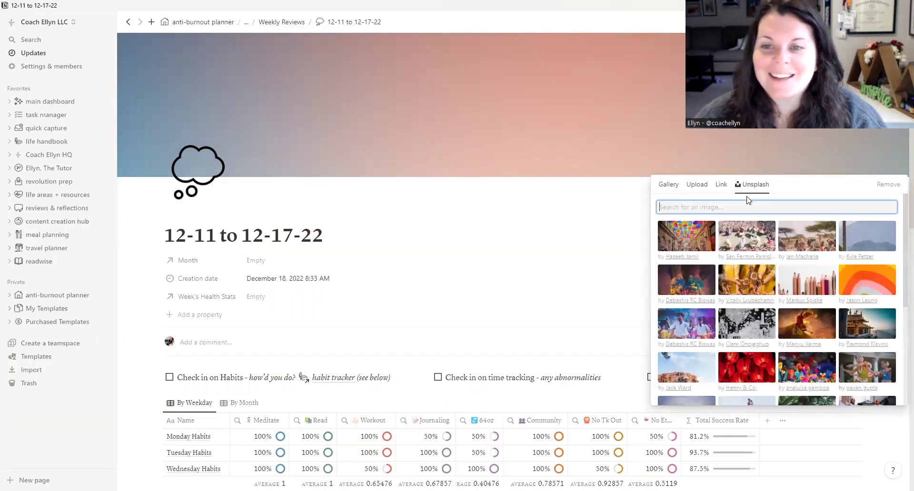
{"action": "type", "text": "wine"}
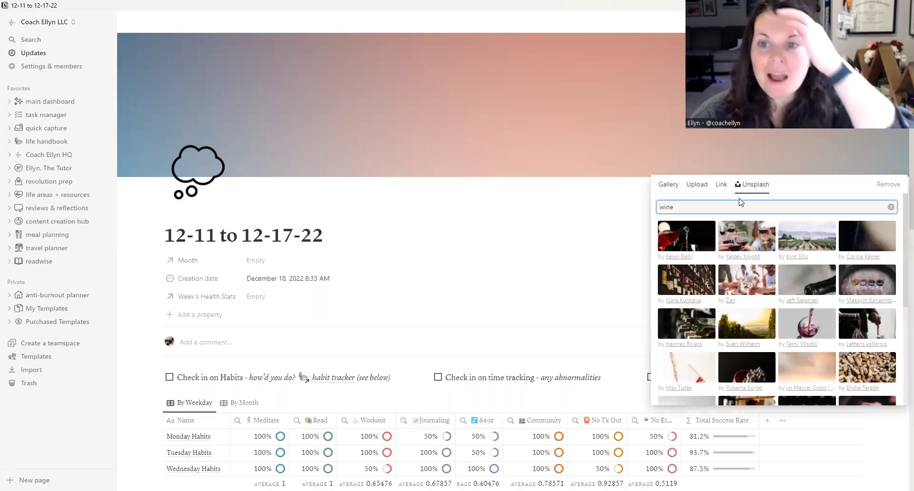
{"action": "left_click", "coordinate": [747, 237]}
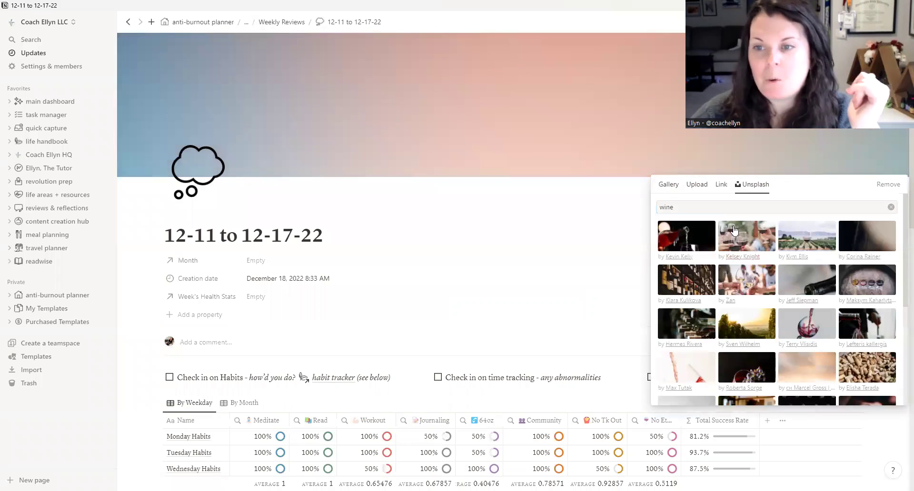
{"action": "left_click", "coordinate": [808, 243]}
{"action": "left_click", "coordinate": [600, 135]}
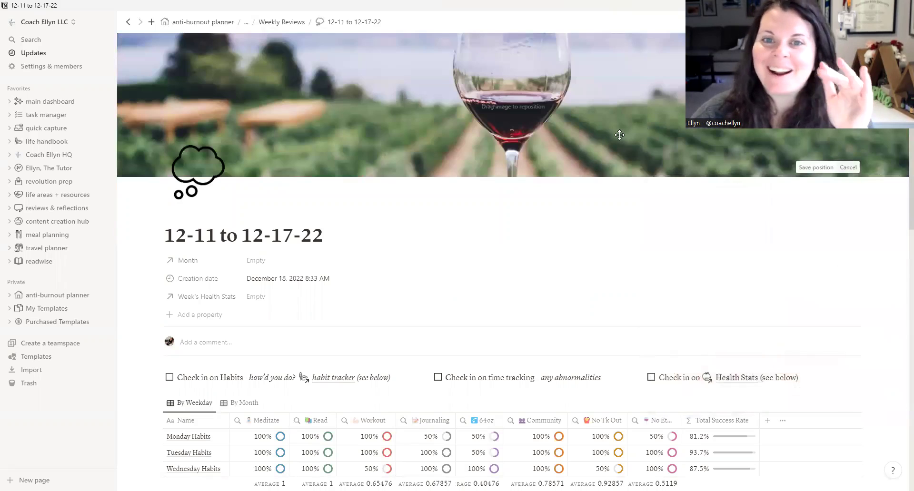
{"action": "left_click", "coordinate": [843, 167]}
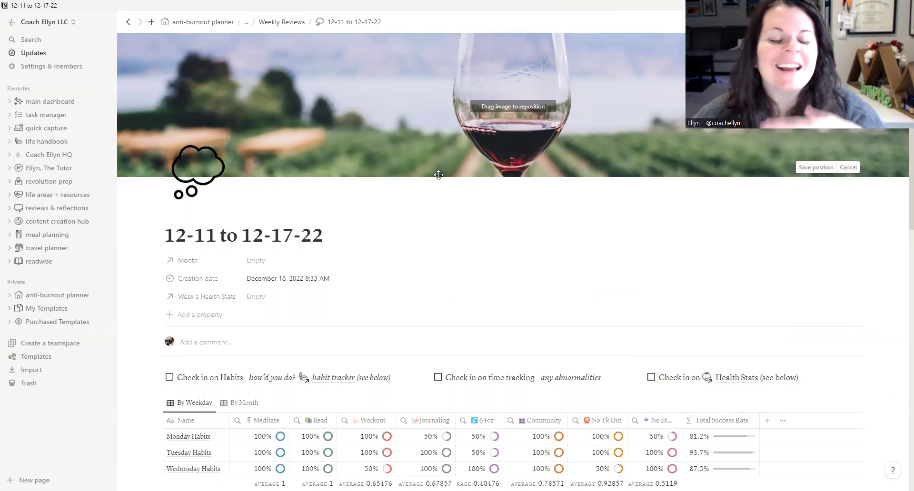
Link the December 2022 monthly review as this week's month and preview it.
{"action": "left_click", "coordinate": [256, 271]}
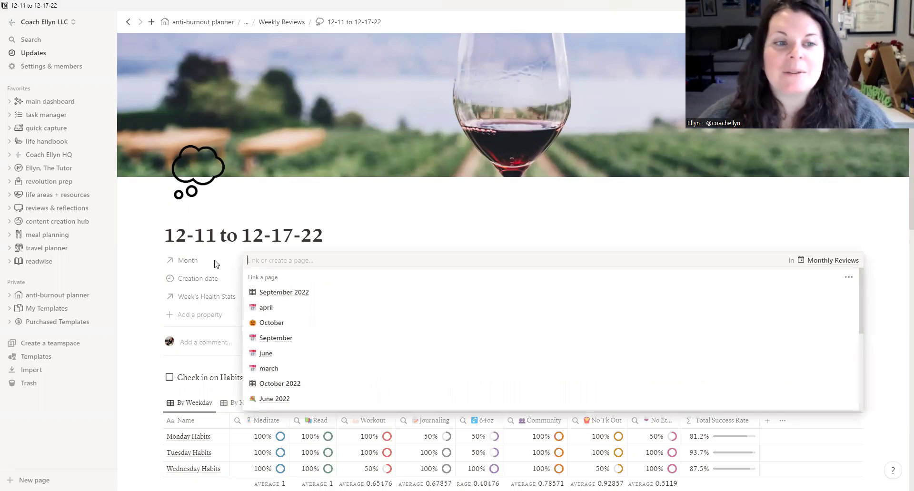
{"action": "type", "text": "December"}
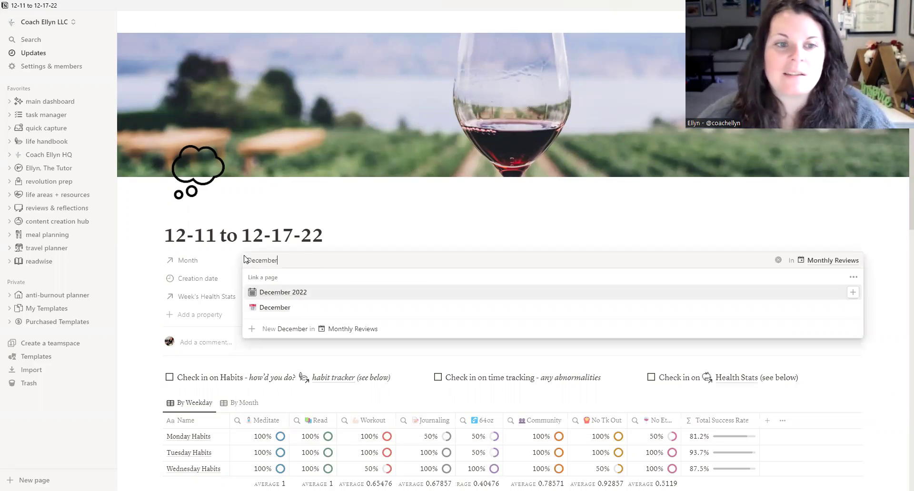
{"action": "left_click", "coordinate": [300, 292]}
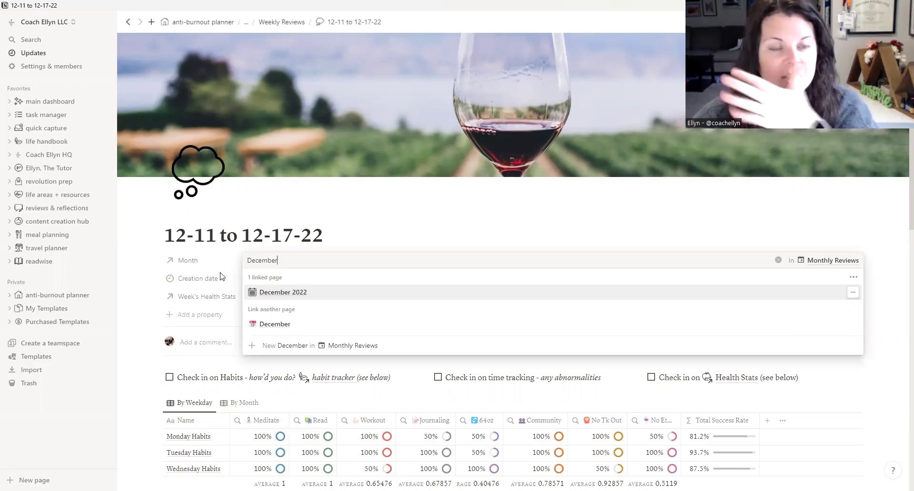
{"action": "left_click", "coordinate": [236, 279]}
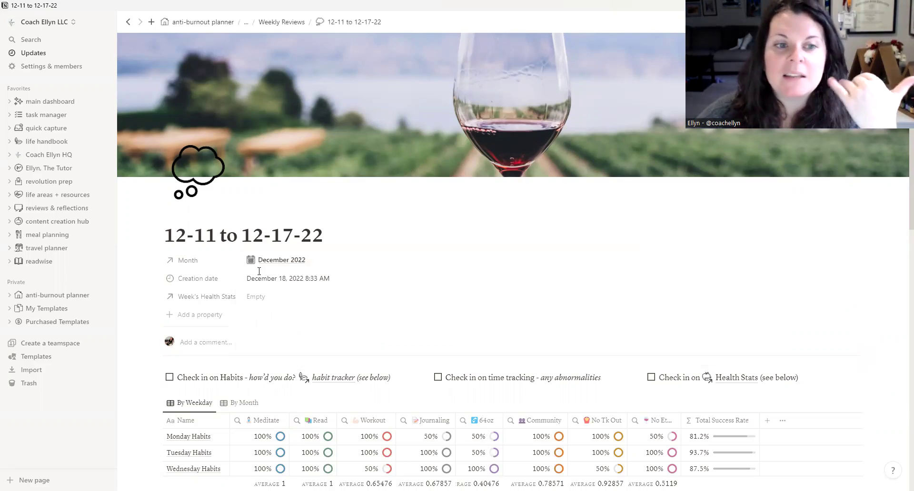
{"action": "left_click", "coordinate": [289, 261]}
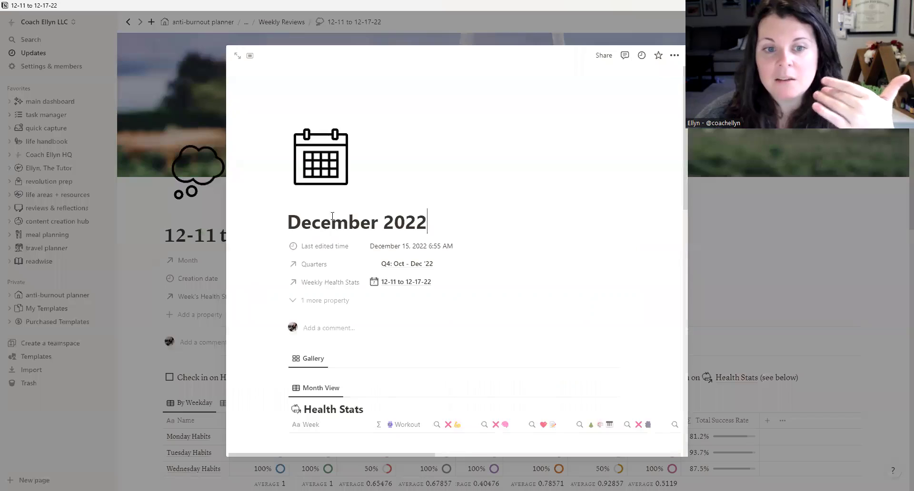
{"action": "scroll", "coordinate": [455, 249], "scroll_direction": "down", "scroll_amount": 2}
{"action": "scroll", "coordinate": [456, 249], "scroll_direction": "down", "scroll_amount": 1}
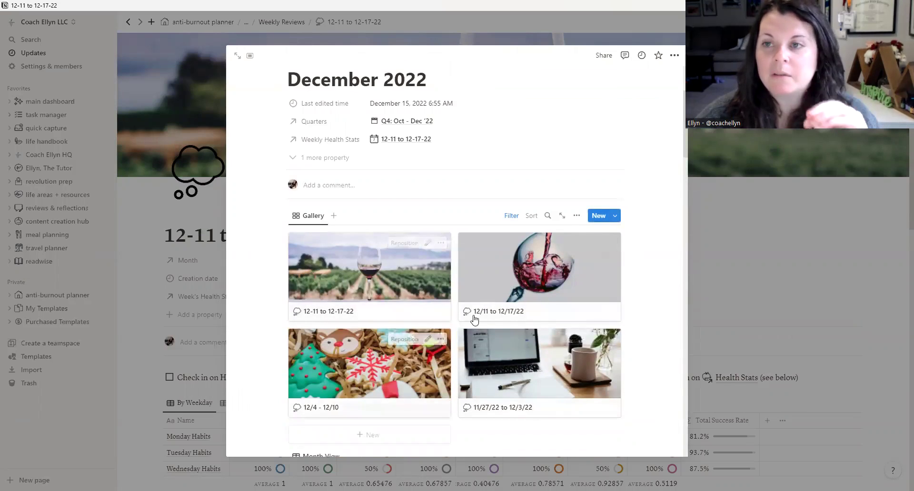
{"action": "scroll", "coordinate": [457, 286], "scroll_direction": "down", "scroll_amount": 3}
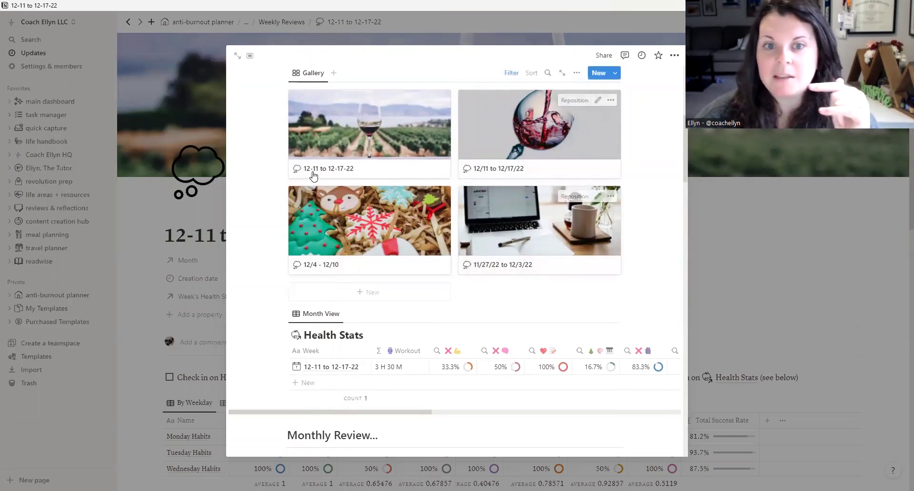
{"action": "left_click", "coordinate": [712, 230]}
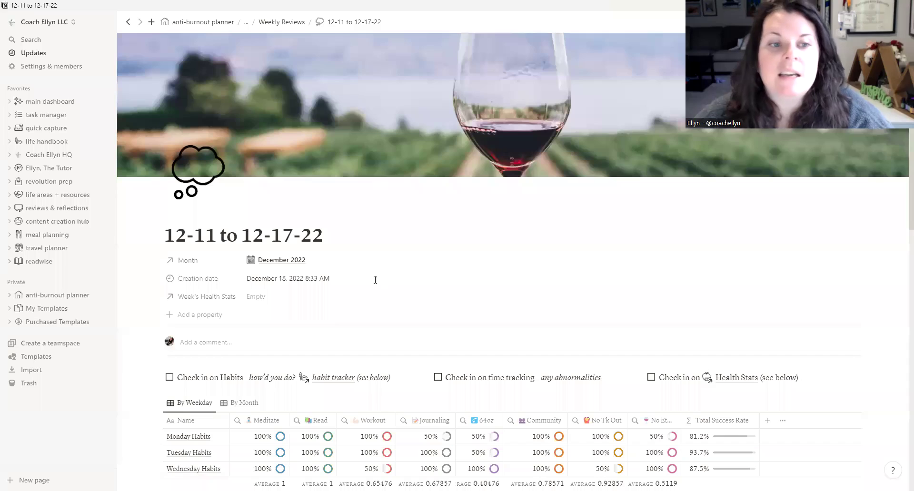
Link the 12-11 to 12-17-22 Health Stats entry in Week's Health Stats.
{"action": "left_click", "coordinate": [281, 297]}
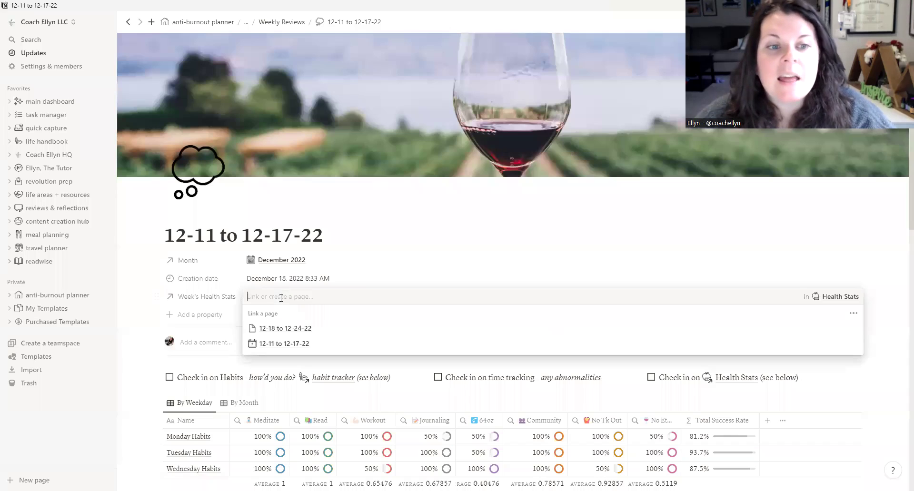
{"action": "left_click", "coordinate": [284, 344]}
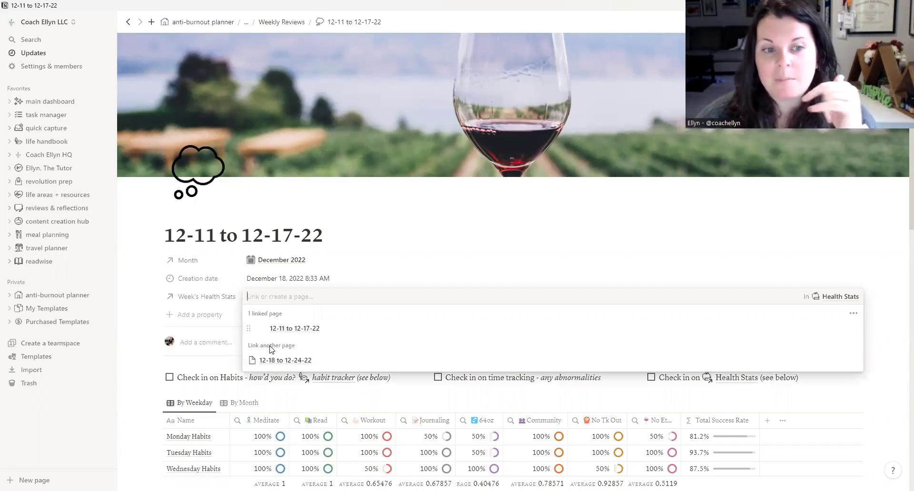
{"action": "left_click", "coordinate": [394, 267]}
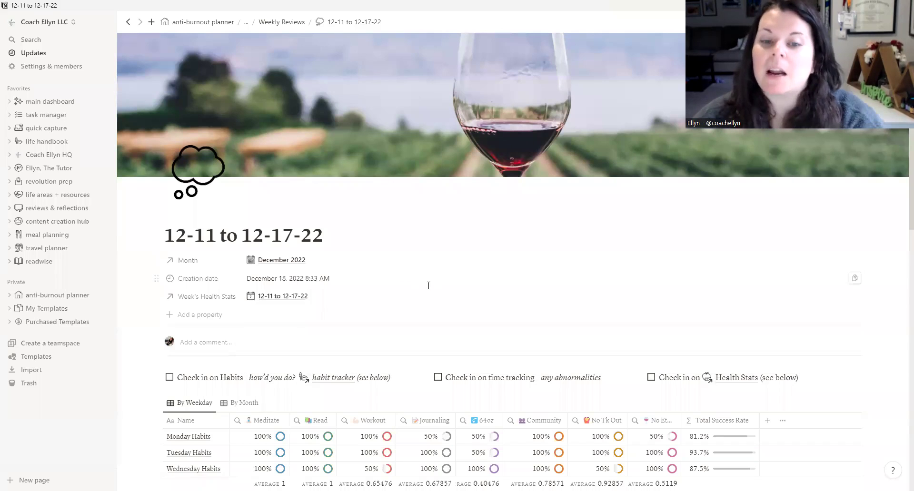
{"action": "scroll", "coordinate": [337, 298], "scroll_direction": "down", "scroll_amount": 2}
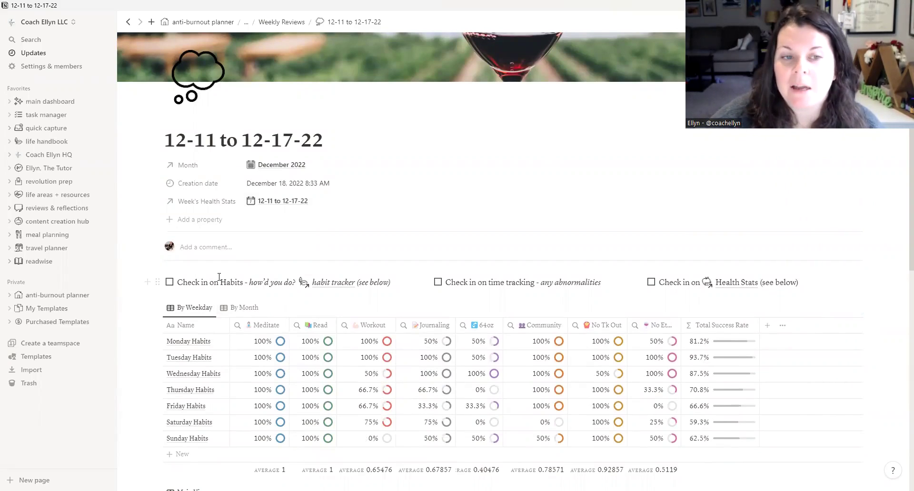
{"action": "left_click", "coordinate": [330, 284]}
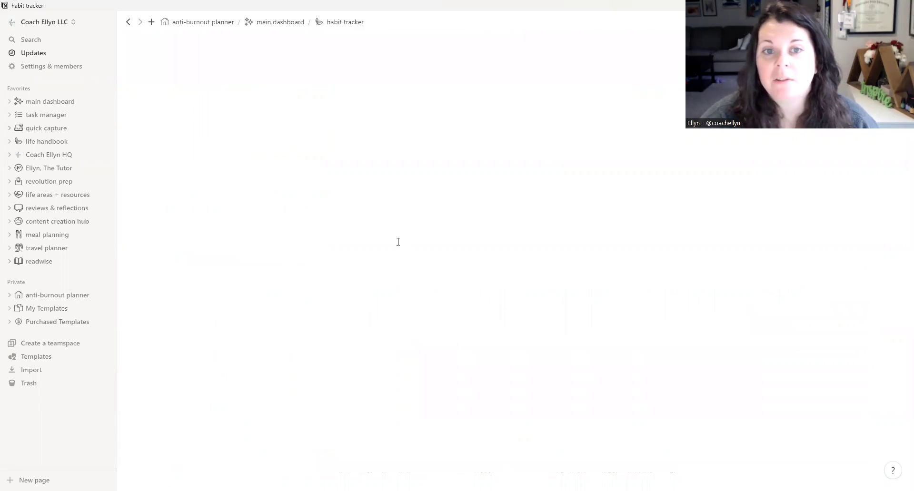
{"action": "scroll", "coordinate": [490, 232], "scroll_direction": "down", "scroll_amount": 2}
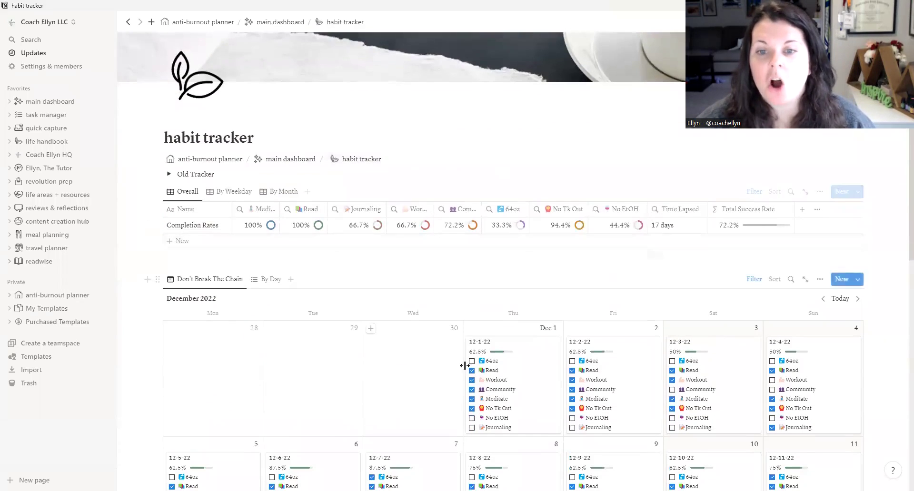
{"action": "scroll", "coordinate": [468, 363], "scroll_direction": "down", "scroll_amount": 2}
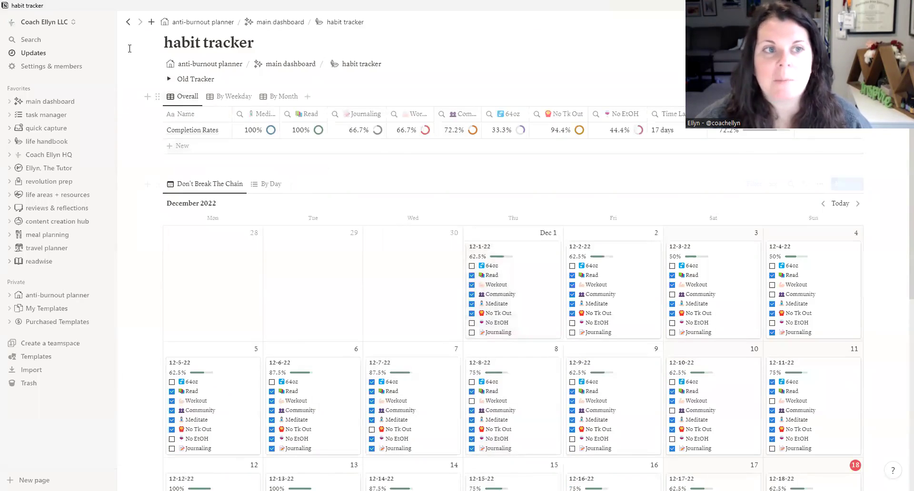
{"action": "left_click", "coordinate": [128, 22]}
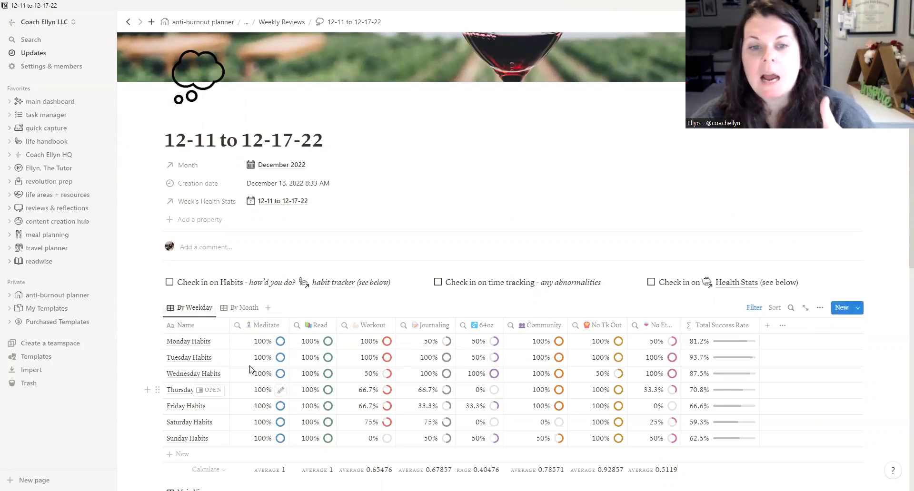
Filter the By Month view to Name 'Decem' and save the filter for everyone.
{"action": "left_click", "coordinate": [244, 309]}
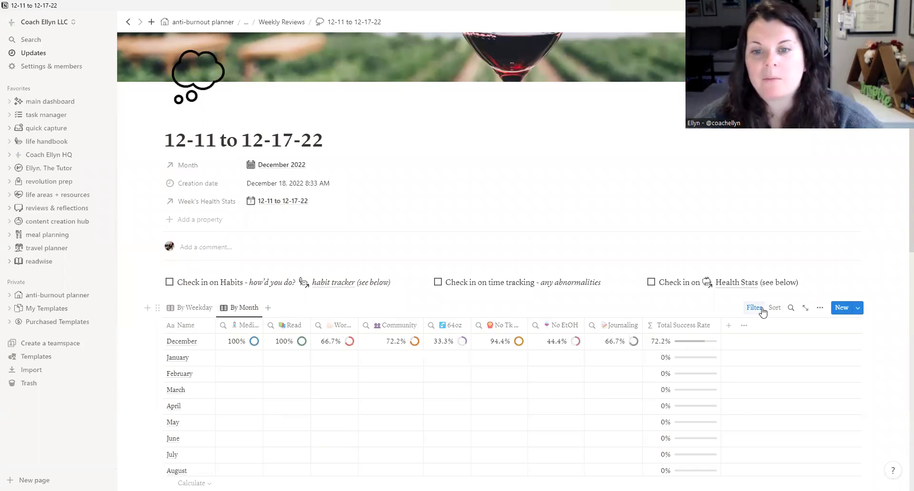
{"action": "left_click", "coordinate": [762, 310]}
{"action": "left_click", "coordinate": [232, 328]}
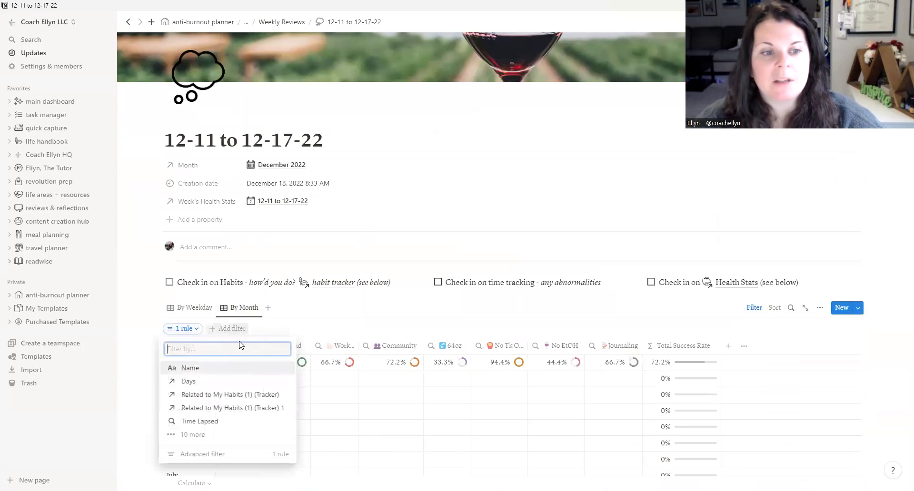
{"action": "left_click", "coordinate": [205, 371]}
{"action": "type", "text": "December"}
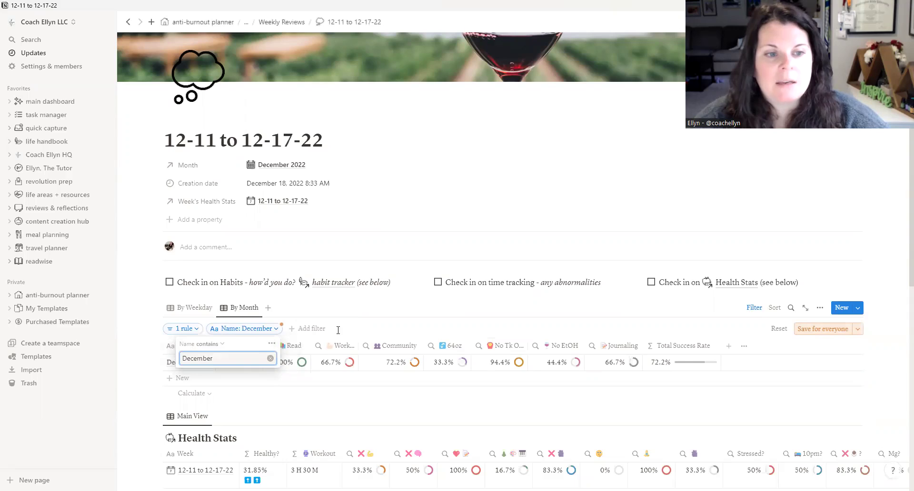
{"action": "left_click", "coordinate": [339, 328]}
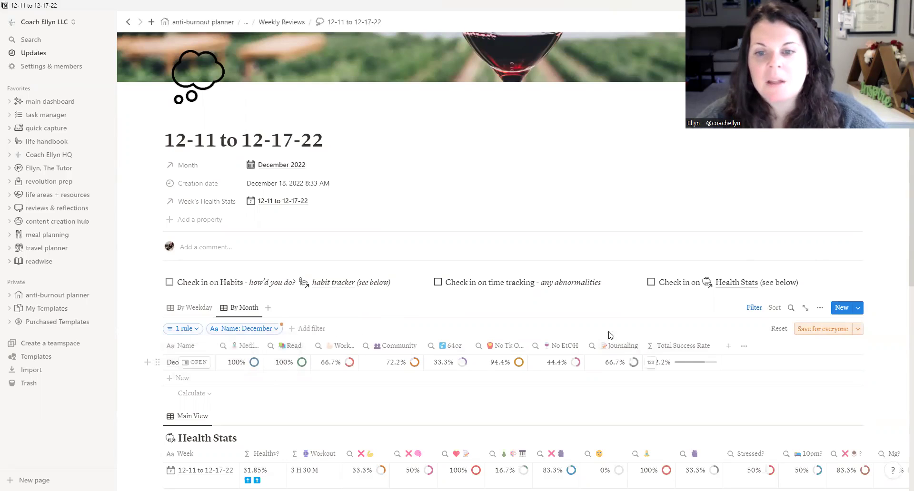
{"action": "left_click", "coordinate": [816, 327]}
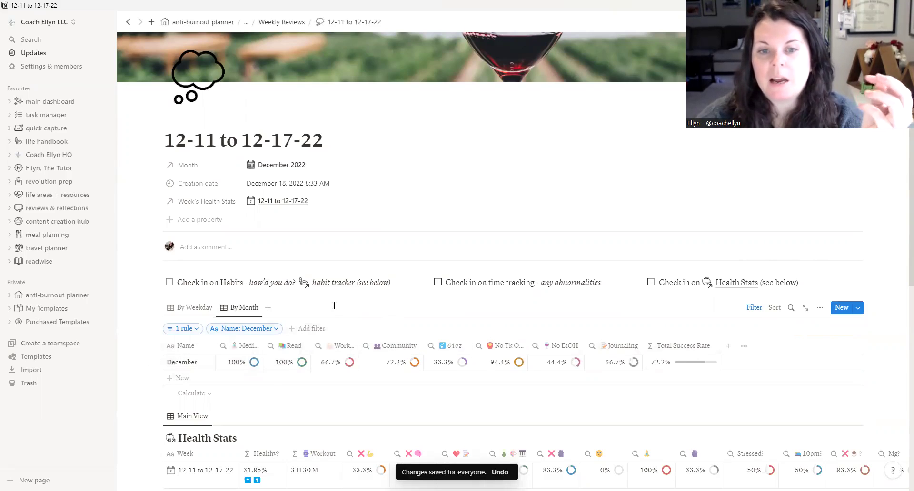
{"action": "left_click", "coordinate": [754, 310]}
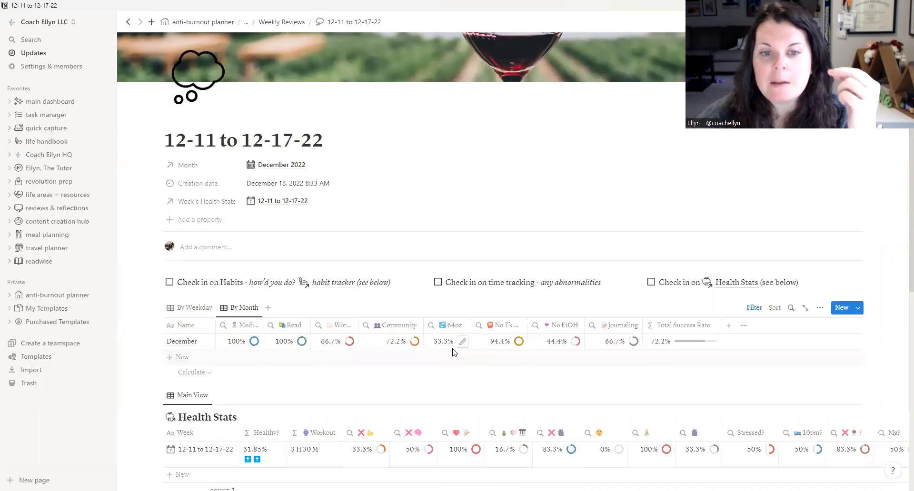
Switch the habits table back to the By Weekday view.
{"action": "scroll", "coordinate": [355, 309], "scroll_direction": "down", "scroll_amount": 3}
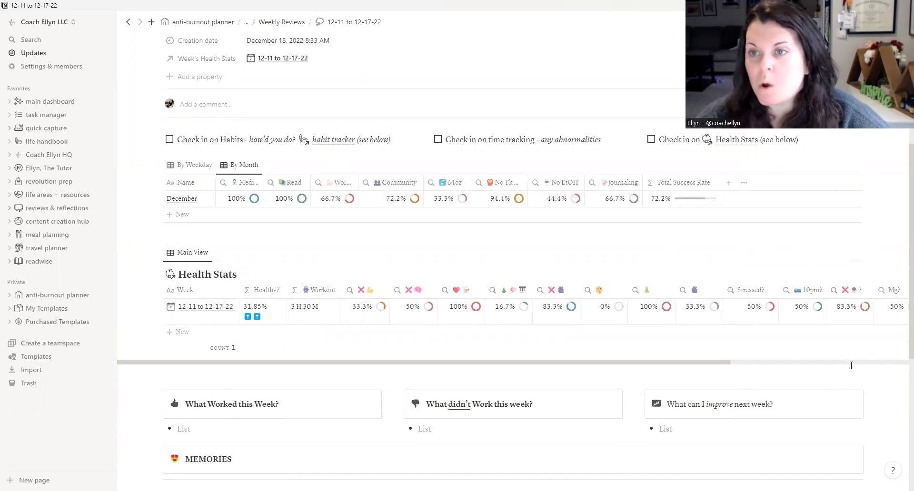
{"action": "mouse_move", "coordinate": [219, 307]}
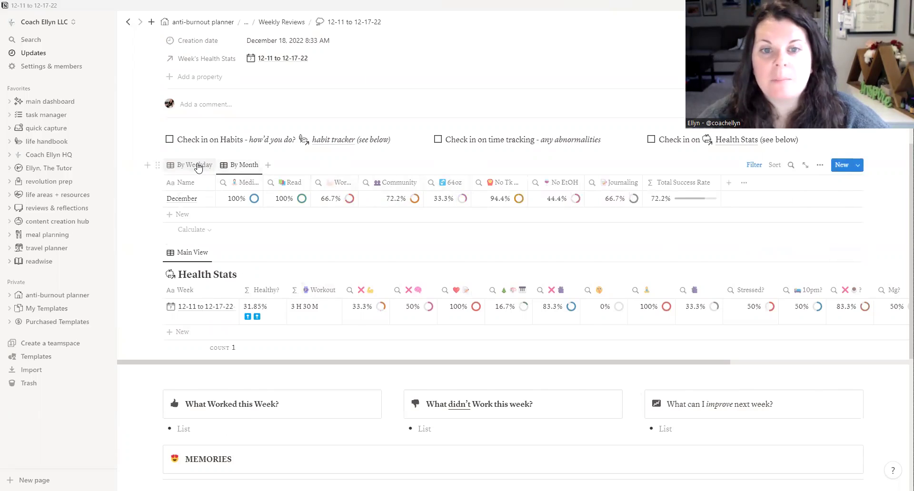
{"action": "left_click", "coordinate": [194, 166]}
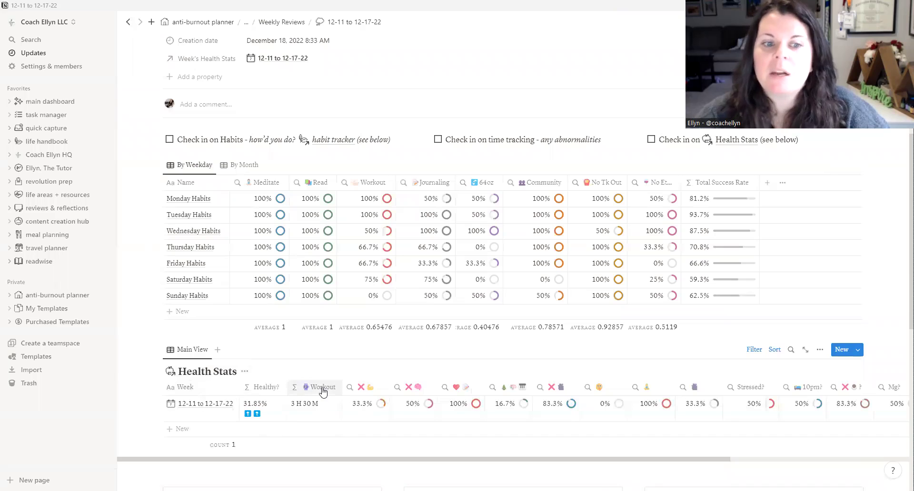
{"action": "scroll", "coordinate": [353, 380], "scroll_direction": "down", "scroll_amount": 3}
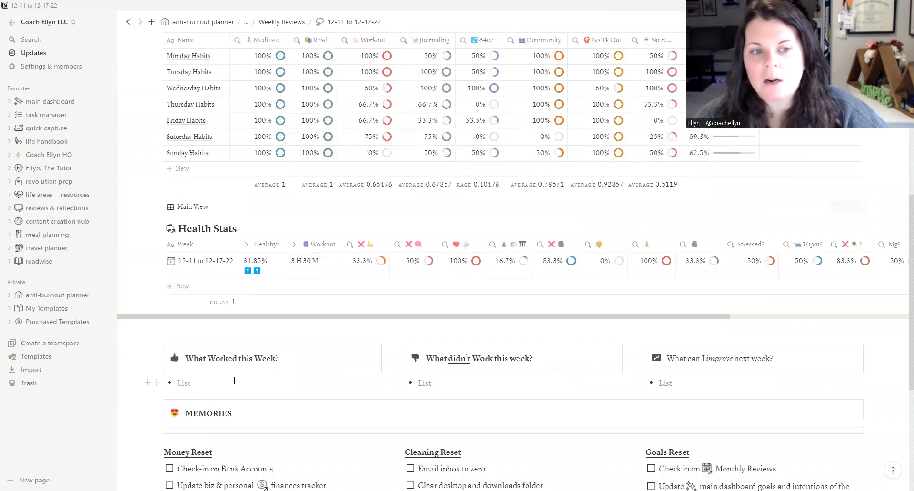
Paste the drinking-more-water notes into the What Worked this Week list.
{"action": "left_click", "coordinate": [234, 381]}
{"action": "type", "text": "Drank way more water! Adding Mio to my water really helped a lot with my drinking enough water. Also filling water bottle at the start of the day has also made a big difference"}
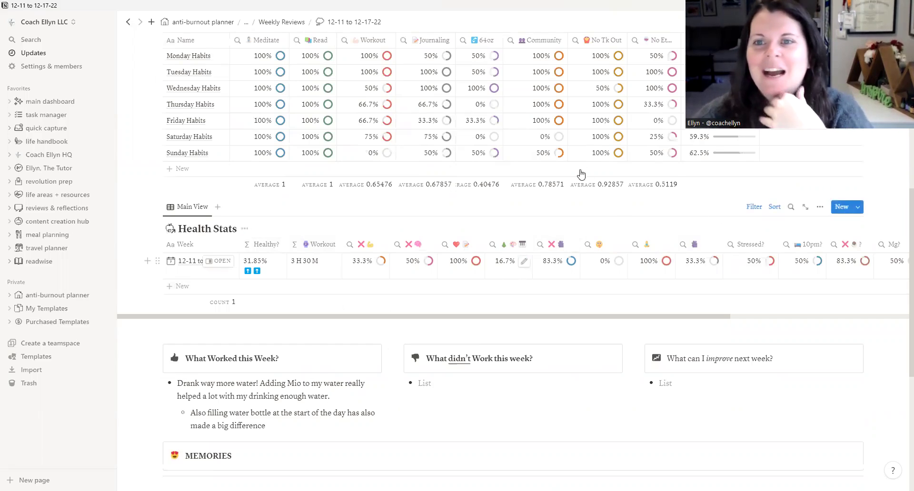
{"action": "scroll", "coordinate": [581, 173], "scroll_direction": "up", "scroll_amount": 3}
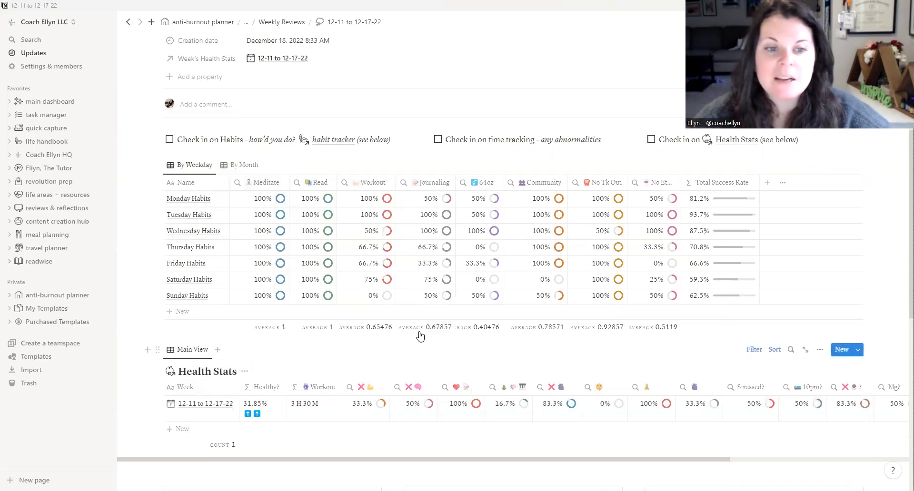
{"action": "scroll", "coordinate": [303, 285], "scroll_direction": "down", "scroll_amount": 2}
{"action": "scroll", "coordinate": [303, 285], "scroll_direction": "down", "scroll_amount": 1}
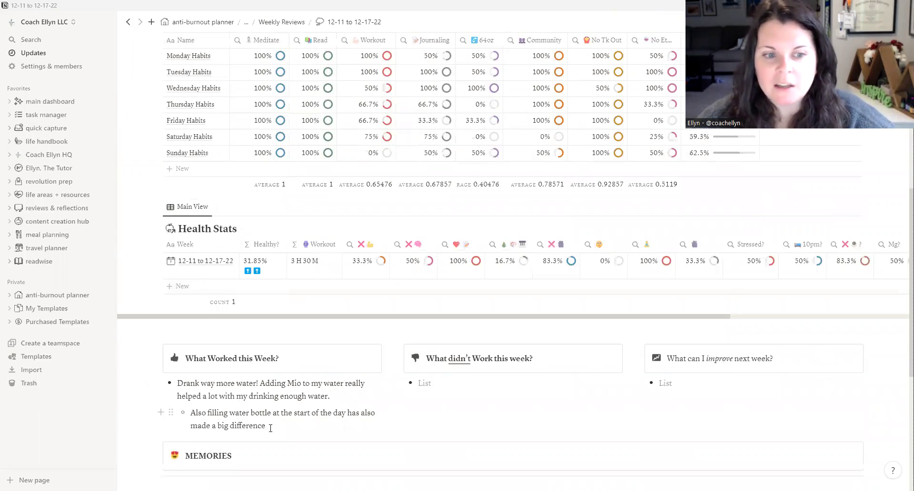
Add a top-level bullet 'Meditating and reading ASAP is also working quite well'.
{"action": "key", "text": "Return"}
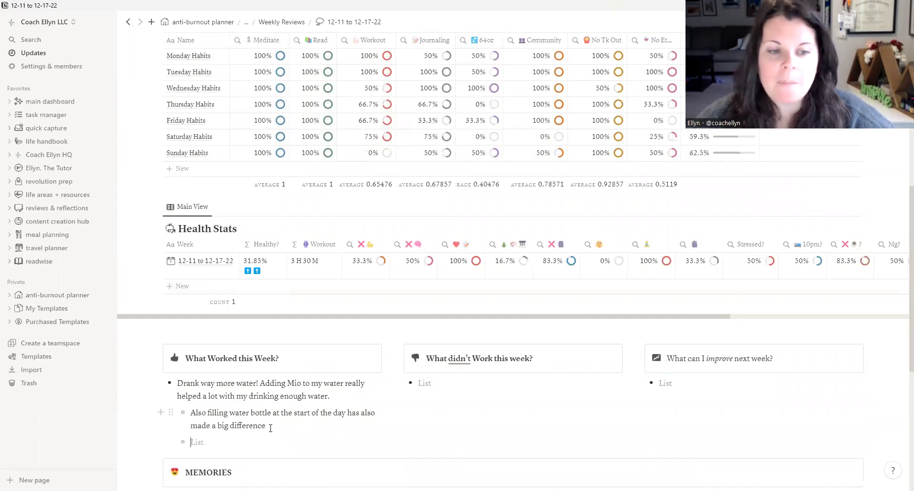
{"action": "key", "text": "shift+Tab"}
{"action": "type", "text": "MEditating and reading ASAP is also working quite well"}
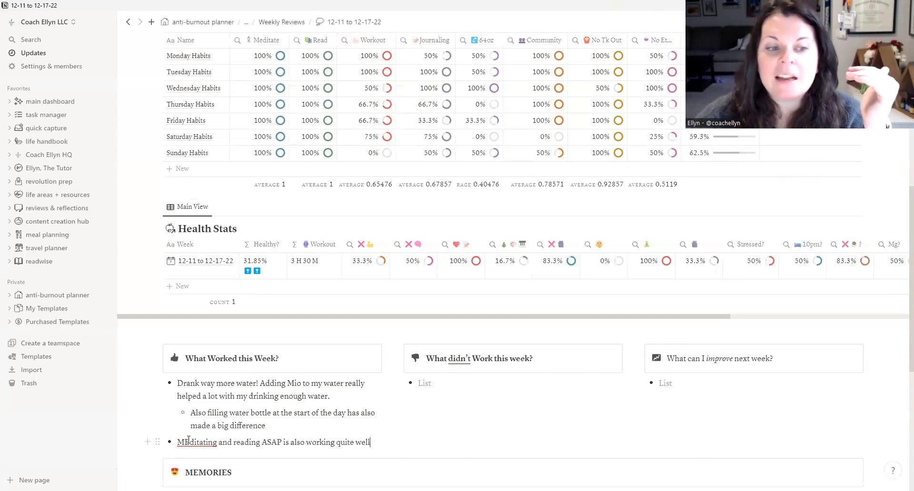
{"action": "left_click", "coordinate": [191, 441]}
{"action": "key", "text": "BackSpace"}
{"action": "type", "text": "e"}
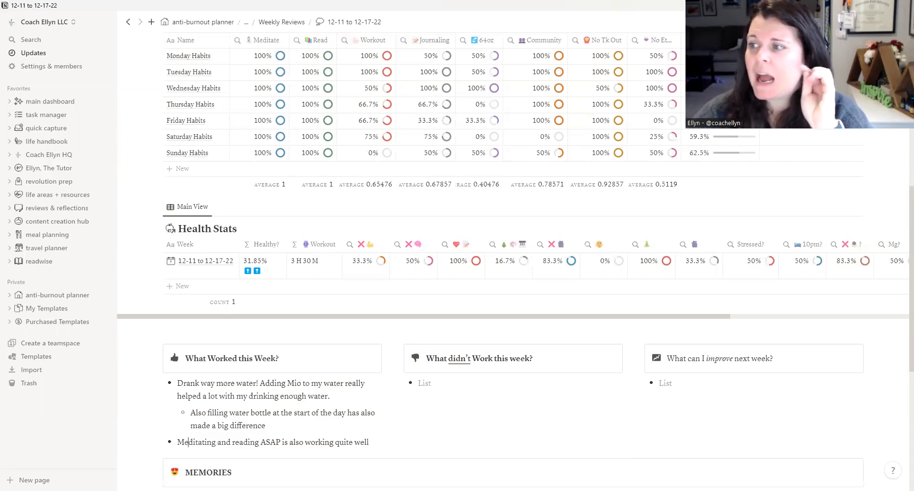
{"action": "scroll", "coordinate": [720, 239], "scroll_direction": "up", "scroll_amount": 1}
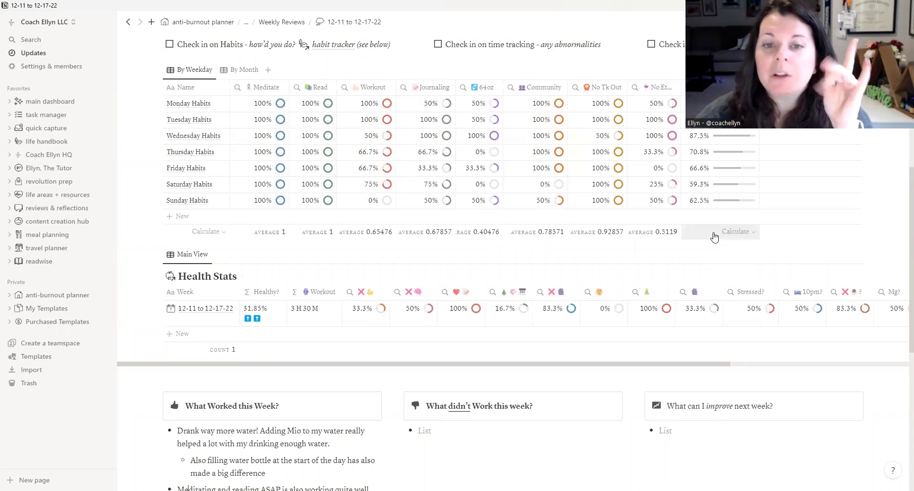
{"action": "scroll", "coordinate": [714, 236], "scroll_direction": "down", "scroll_amount": 5}
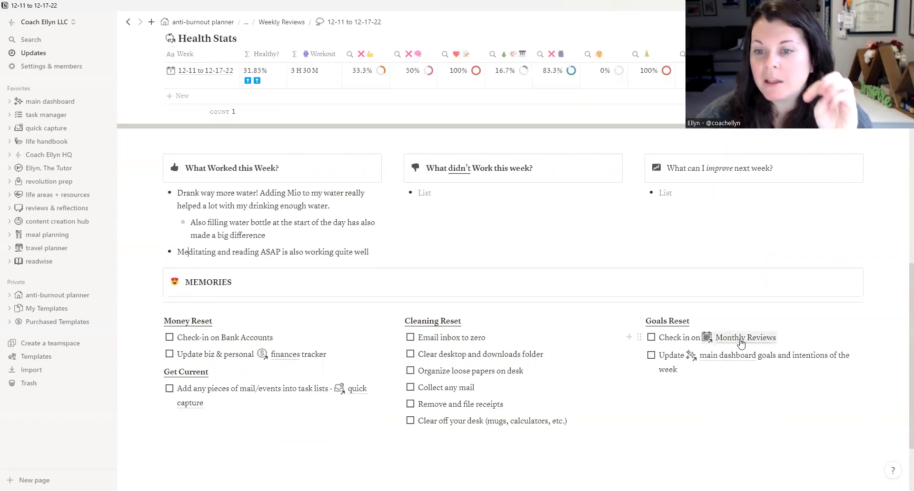
{"action": "left_click", "coordinate": [734, 338]}
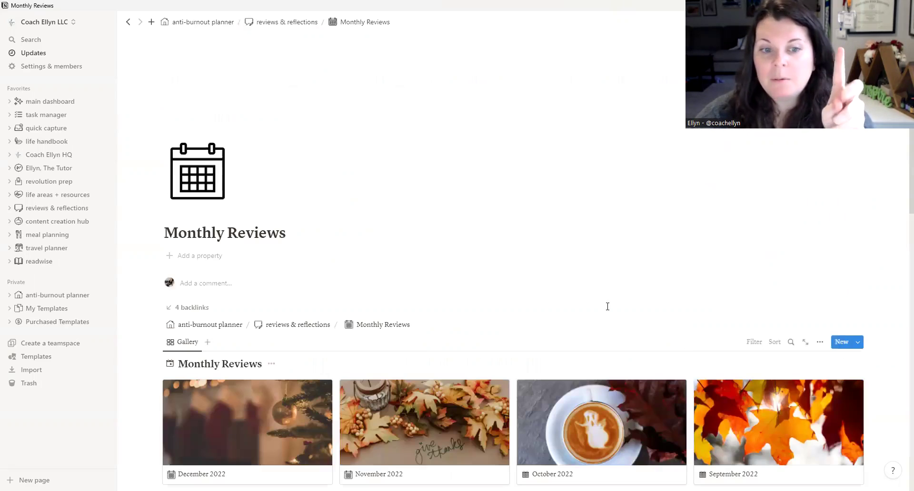
{"action": "scroll", "coordinate": [259, 265], "scroll_direction": "down", "scroll_amount": 4}
{"action": "left_click", "coordinate": [386, 258]}
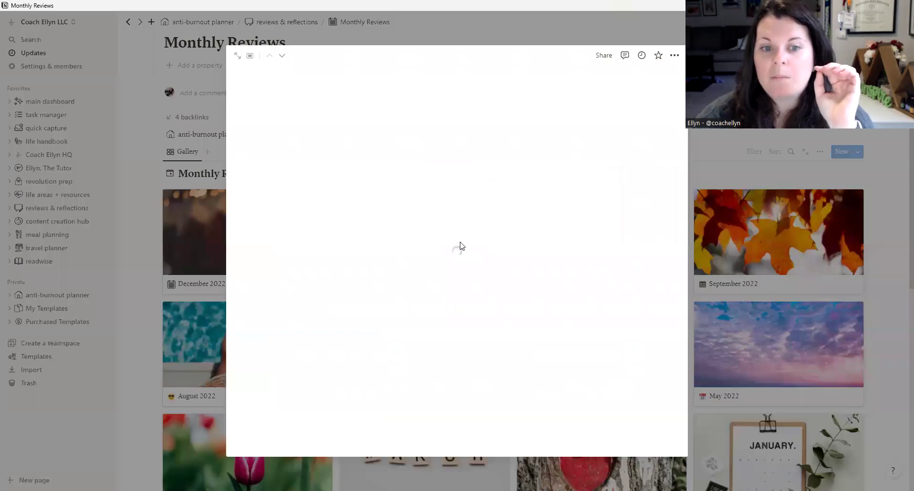
{"action": "scroll", "coordinate": [590, 285], "scroll_direction": "down", "scroll_amount": 10}
{"action": "scroll", "coordinate": [590, 282], "scroll_direction": "down", "scroll_amount": 15}
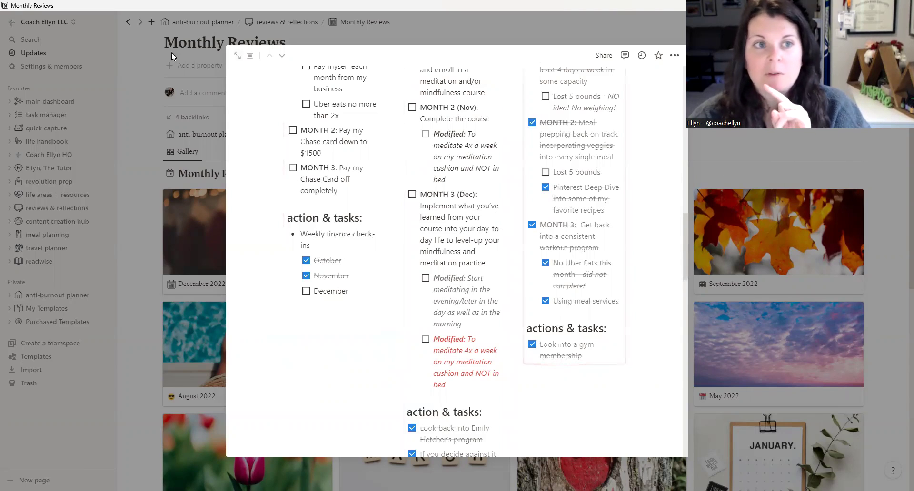
{"action": "left_click", "coordinate": [130, 22]}
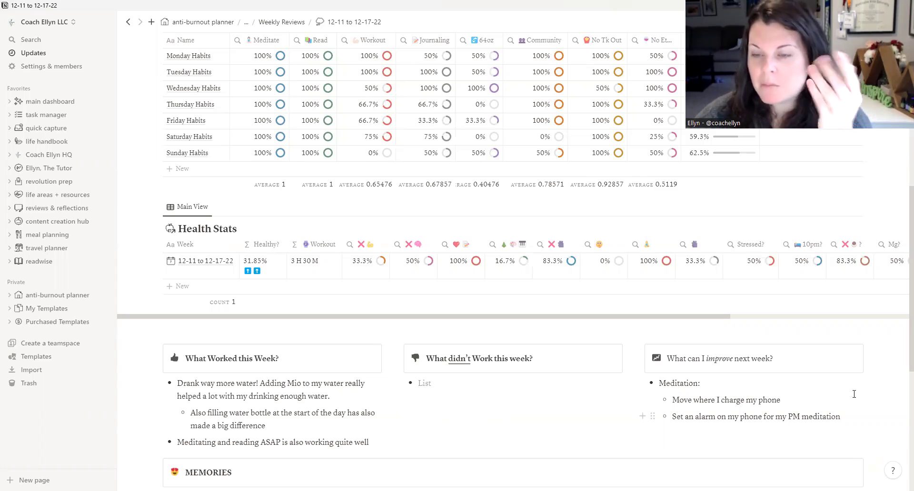
Scroll through the 'What can I improve next week?' list to review the Meditation fixes.
{"action": "scroll", "coordinate": [687, 391], "scroll_direction": "down", "scroll_amount": 1}
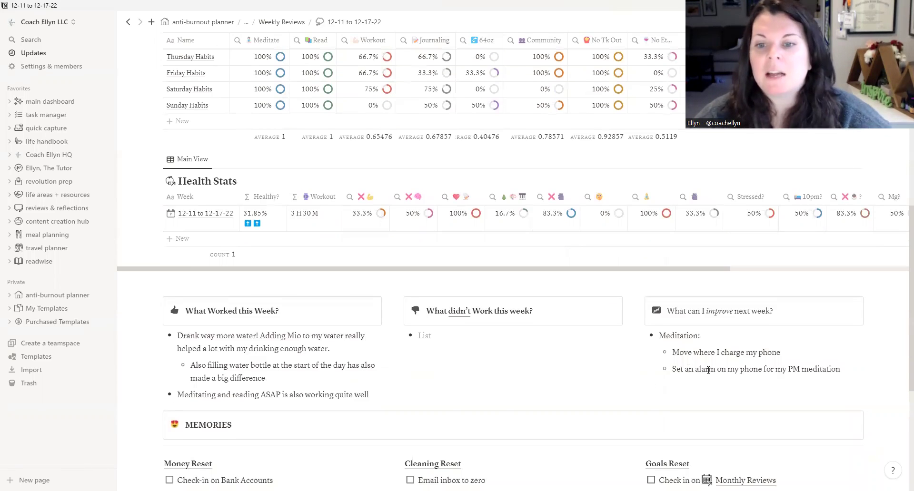
{"action": "scroll", "coordinate": [600, 265], "scroll_direction": "down", "scroll_amount": 1}
Add quick capture task 'Decide another location for charging my phone' dated December 18, 2022.
{"action": "left_click", "coordinate": [48, 132]}
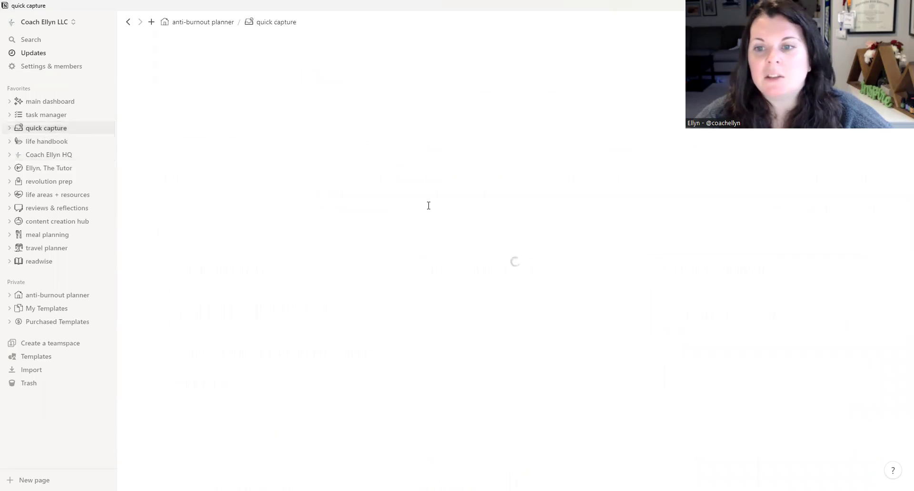
{"action": "left_click", "coordinate": [179, 295]}
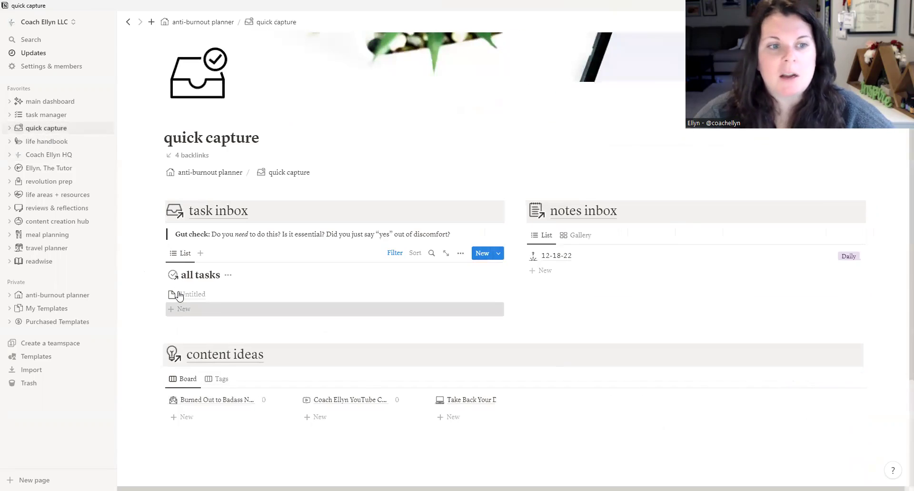
{"action": "type", "text": "Decide anot"}
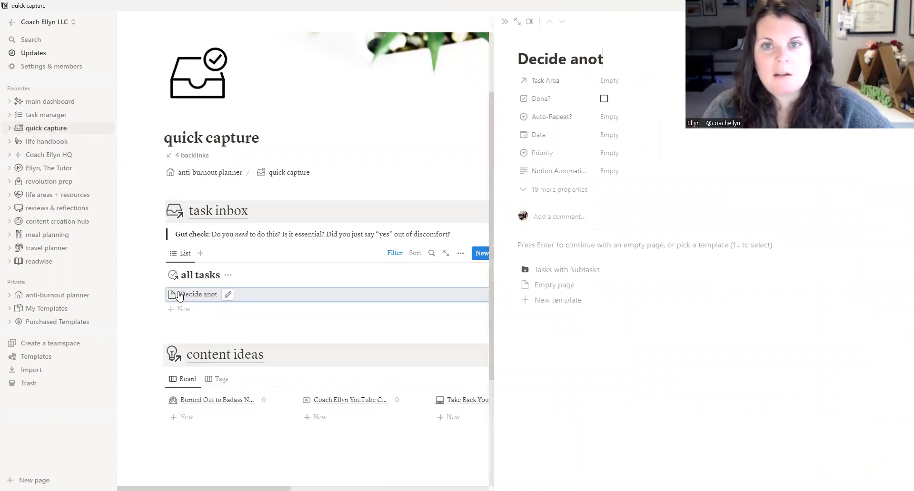
{"action": "type", "text": "her location for"}
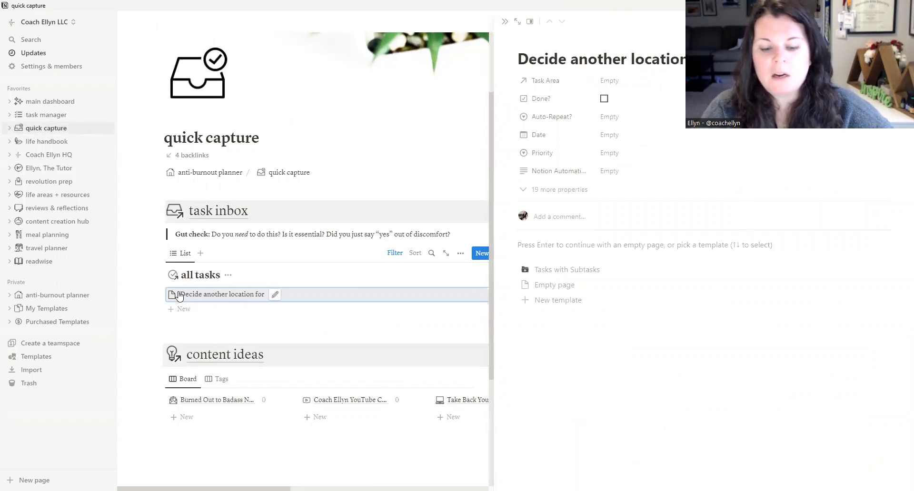
{"action": "type", "text": " charging my phone"}
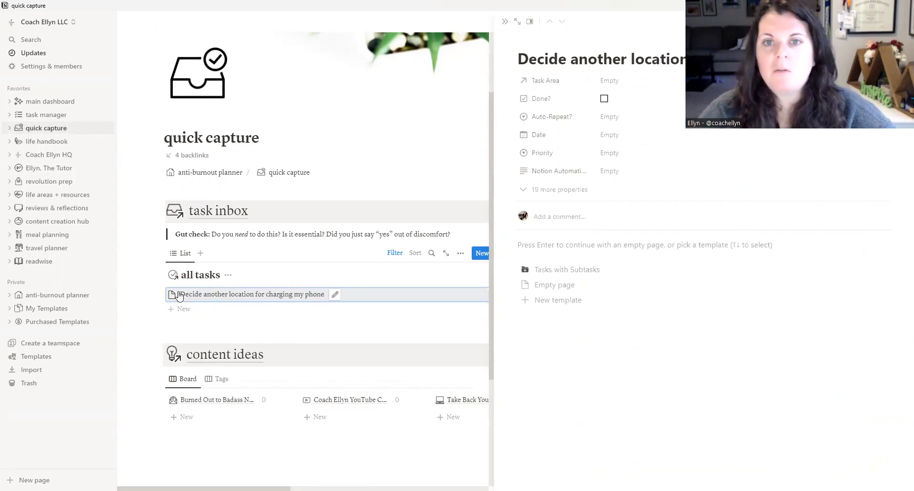
{"action": "left_click", "coordinate": [611, 134]}
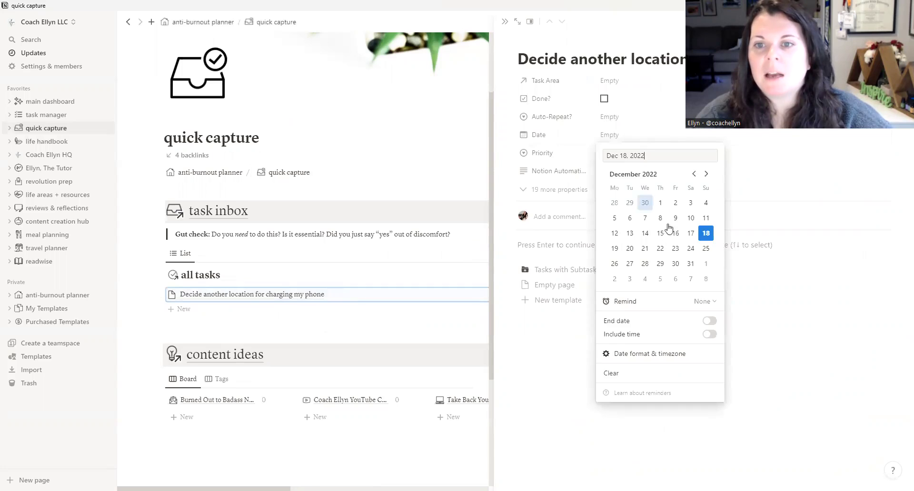
{"action": "left_click", "coordinate": [561, 146]}
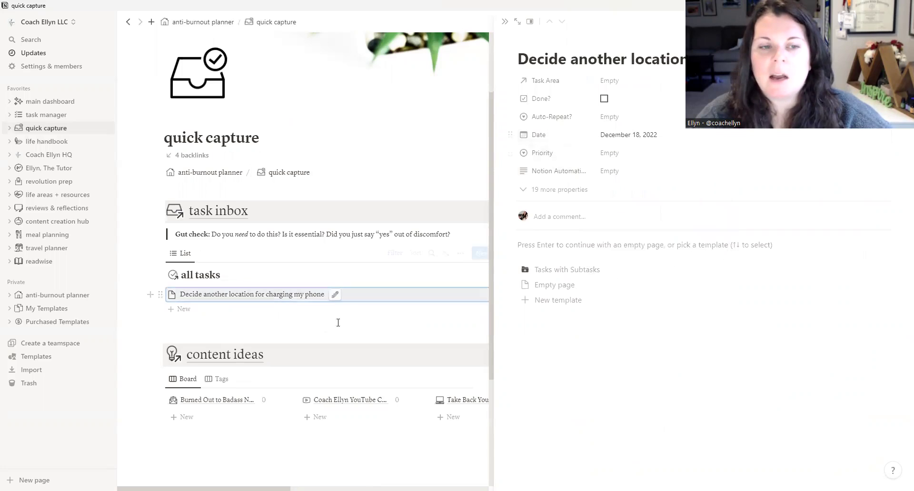
Add task 'Decide on a time for PM meditation and set an alarm in my phone', dated Dec 18, under spirituality.
{"action": "left_click", "coordinate": [210, 309]}
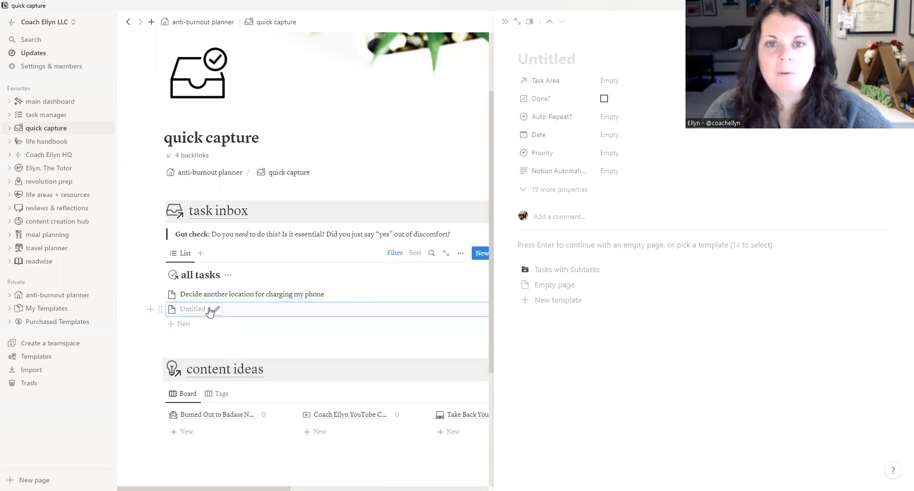
{"action": "type", "text": "Decide o"}
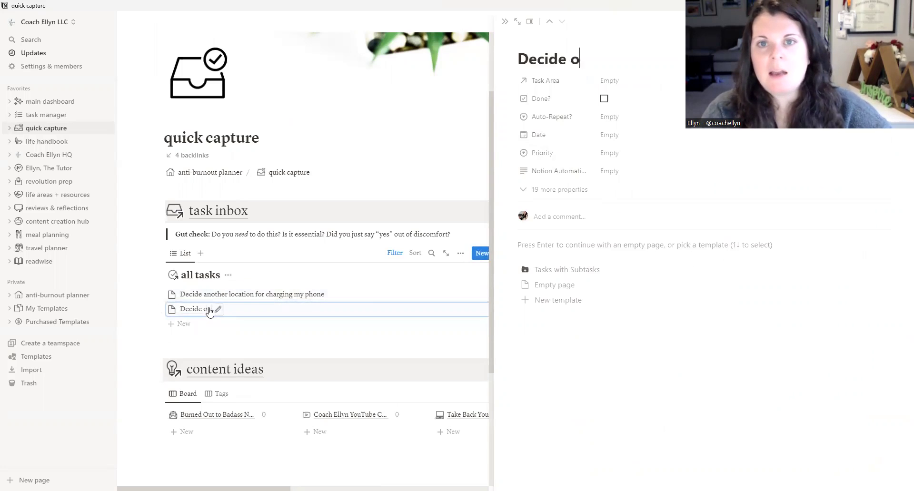
{"action": "type", "text": "n a time for PM medit"}
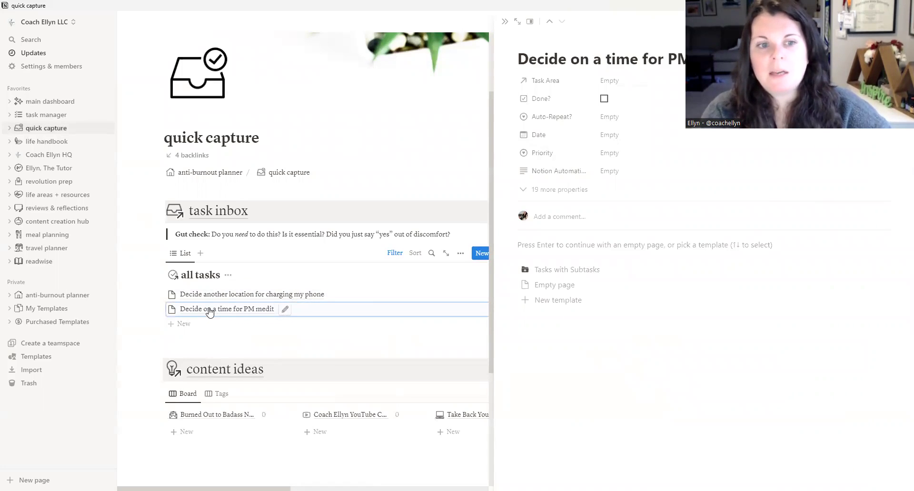
{"action": "type", "text": "ation and set an alarm in my phone"}
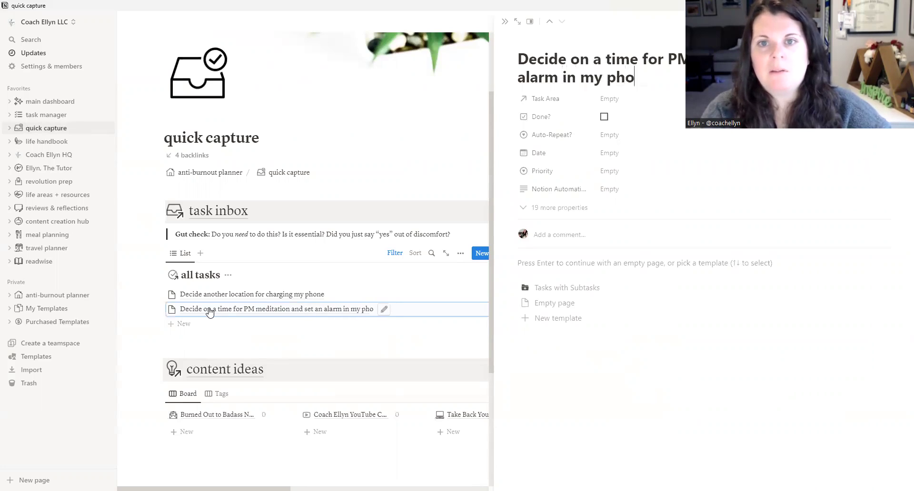
{"action": "left_click", "coordinate": [614, 153]}
{"action": "left_click", "coordinate": [615, 103]}
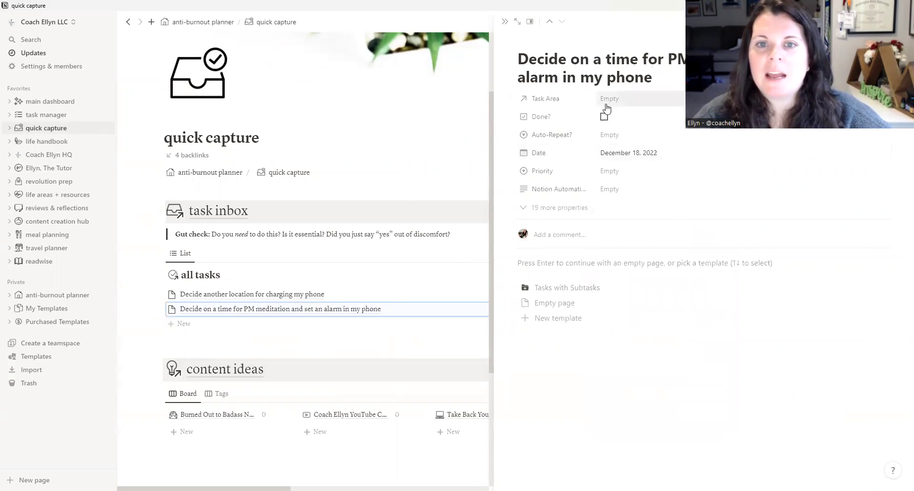
{"action": "left_click", "coordinate": [611, 99]}
{"action": "type", "text": "spirituality"}
{"action": "left_click", "coordinate": [630, 131]}
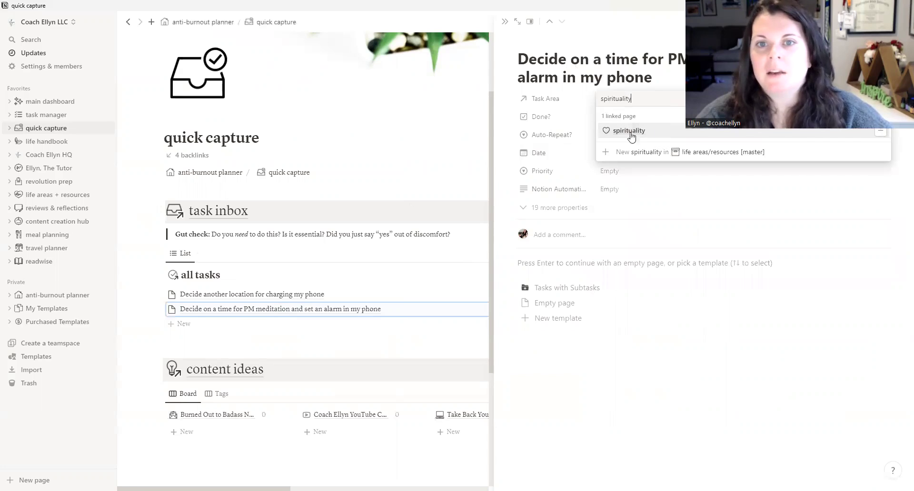
Link the phone-charging task to the spirituality task area.
{"action": "left_click", "coordinate": [328, 288]}
{"action": "left_click", "coordinate": [330, 295]}
{"action": "left_click", "coordinate": [615, 81]}
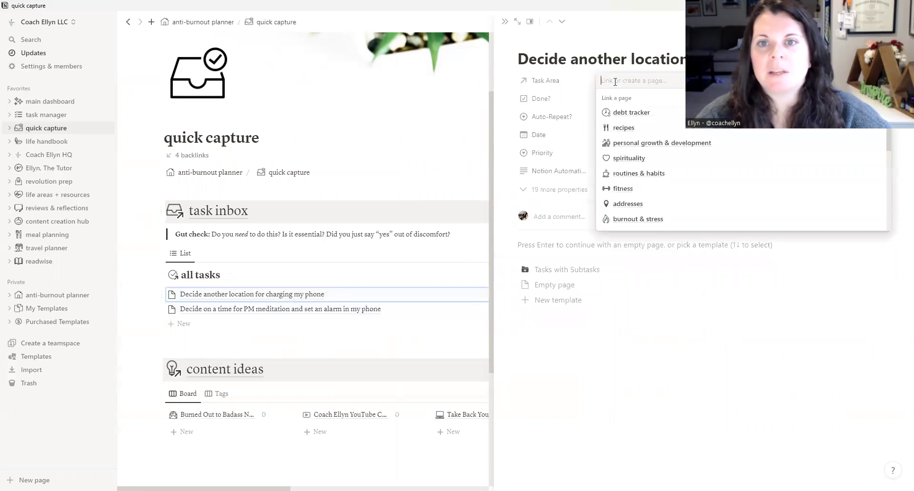
{"action": "type", "text": "spiritualit"}
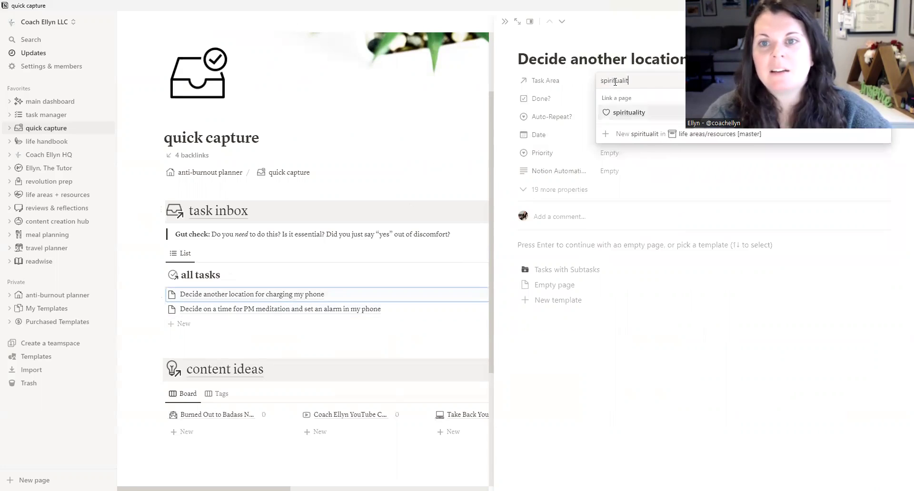
{"action": "type", "text": "y"}
{"action": "left_click", "coordinate": [629, 113]}
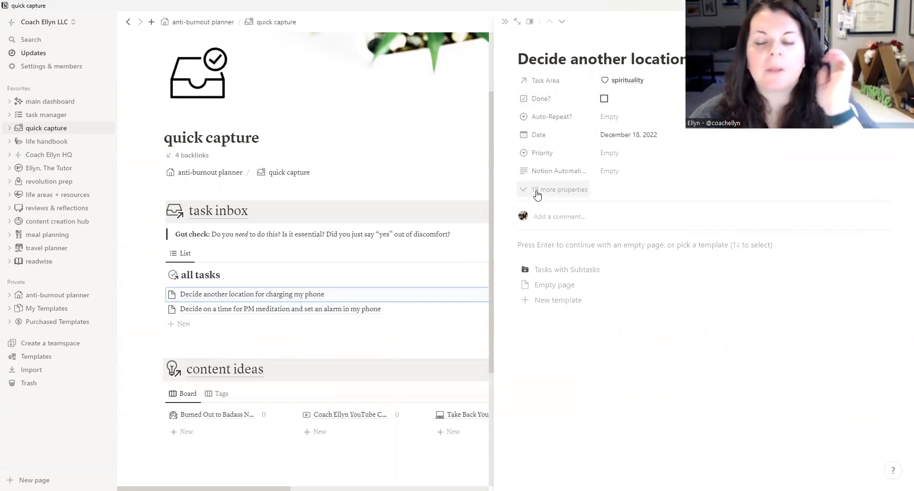
Return to the 12-11 to 12-17-22 review and tick 'Check in on Monthly Reviews'.
{"action": "left_click", "coordinate": [127, 24]}
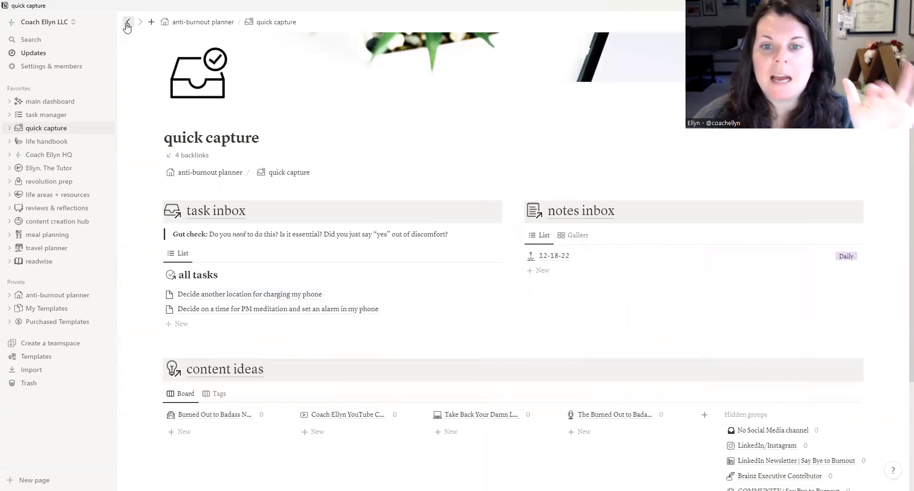
{"action": "left_click", "coordinate": [127, 24]}
{"action": "left_click", "coordinate": [127, 24]}
{"action": "left_click", "coordinate": [127, 24]}
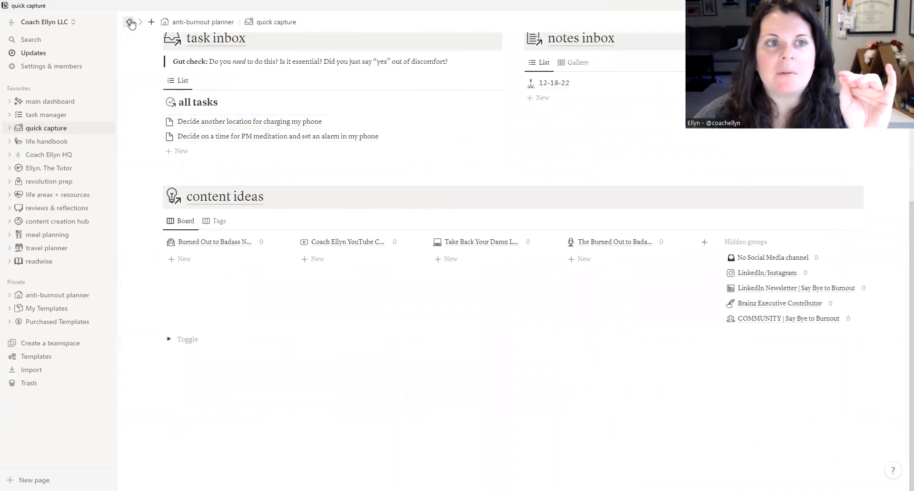
{"action": "left_click", "coordinate": [129, 23]}
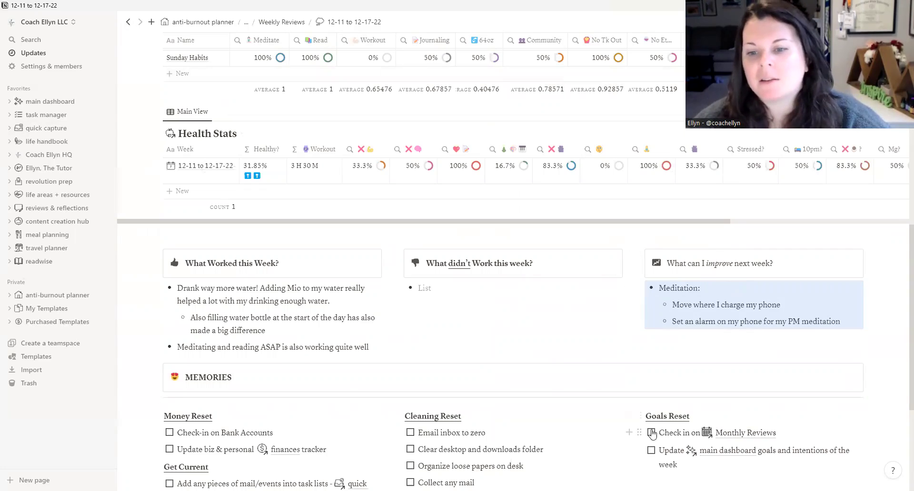
{"action": "left_click", "coordinate": [652, 433]}
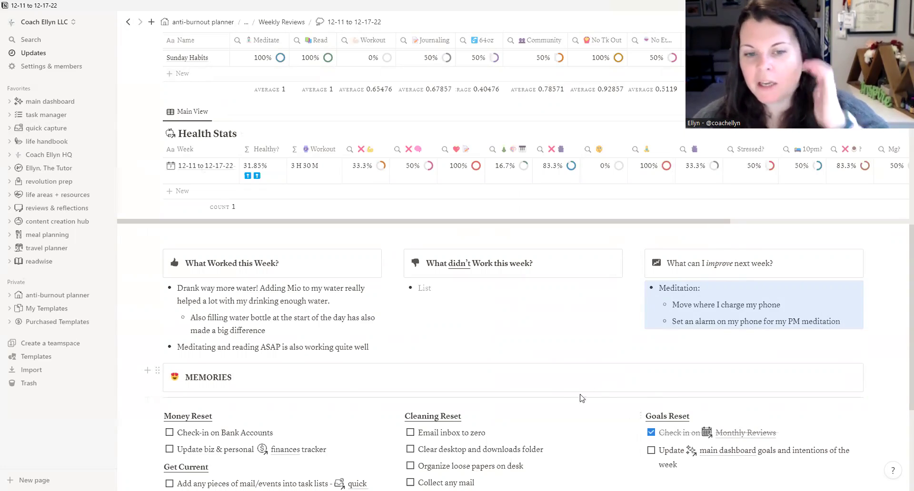
Change the Get Current item to 'mail/events/tasks' and tick it off.
{"action": "scroll", "coordinate": [496, 397], "scroll_direction": "down", "scroll_amount": 2}
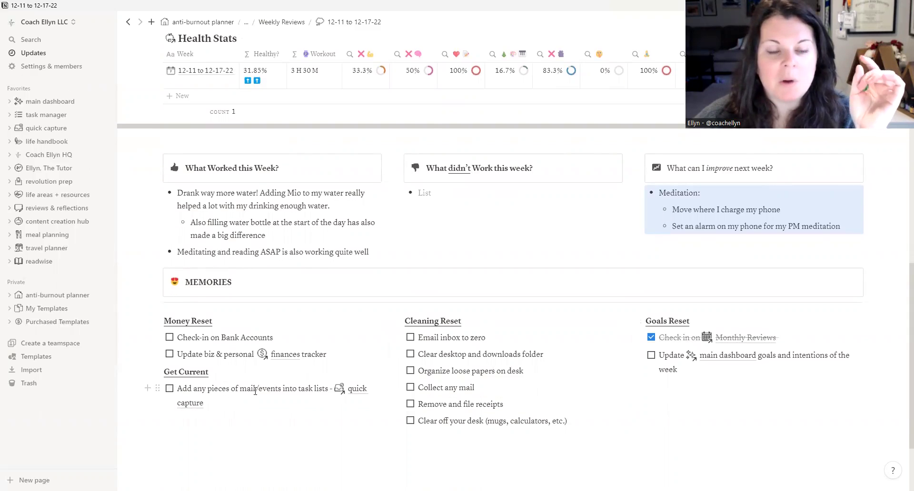
{"action": "left_click", "coordinate": [280, 388]}
{"action": "type", "text": "s/tasks"}
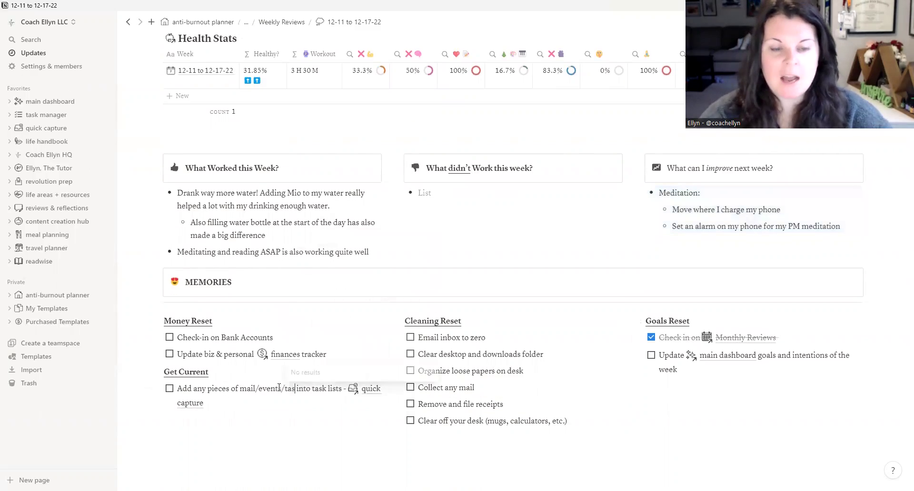
{"action": "left_click", "coordinate": [169, 389]}
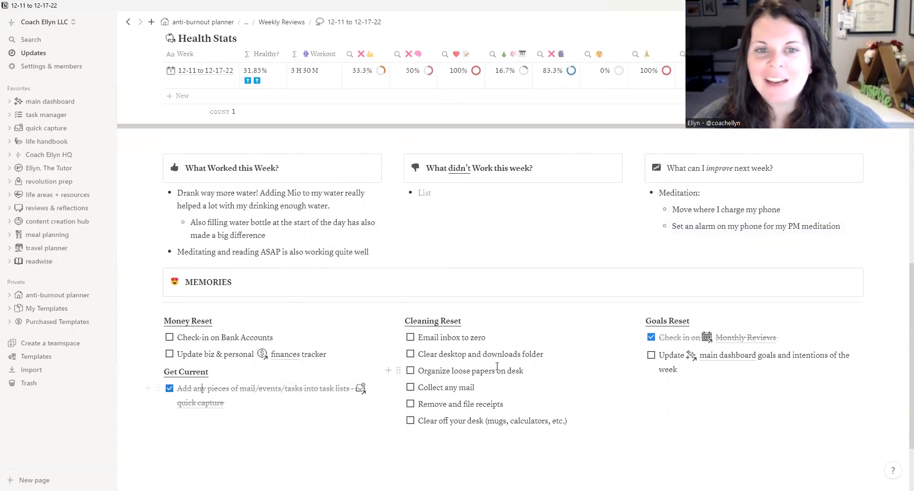
{"action": "scroll", "coordinate": [497, 367], "scroll_direction": "up", "scroll_amount": 4}
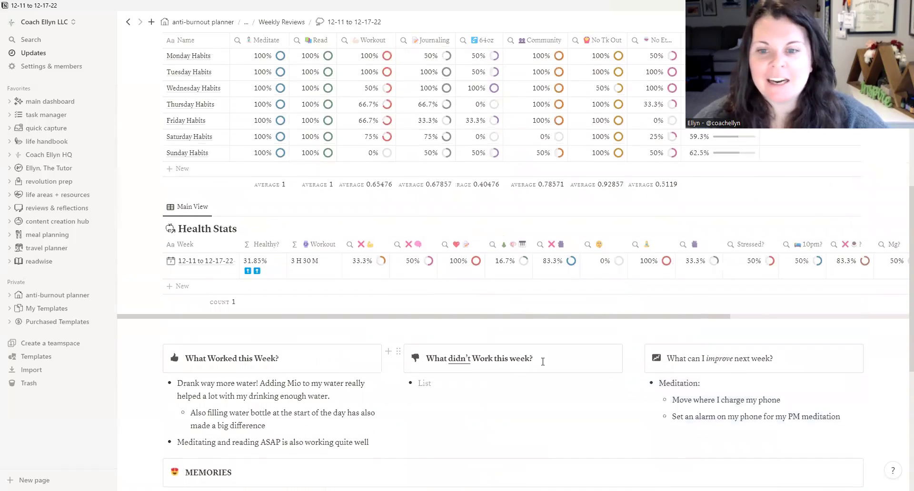
{"action": "scroll", "coordinate": [546, 362], "scroll_direction": "down", "scroll_amount": 1}
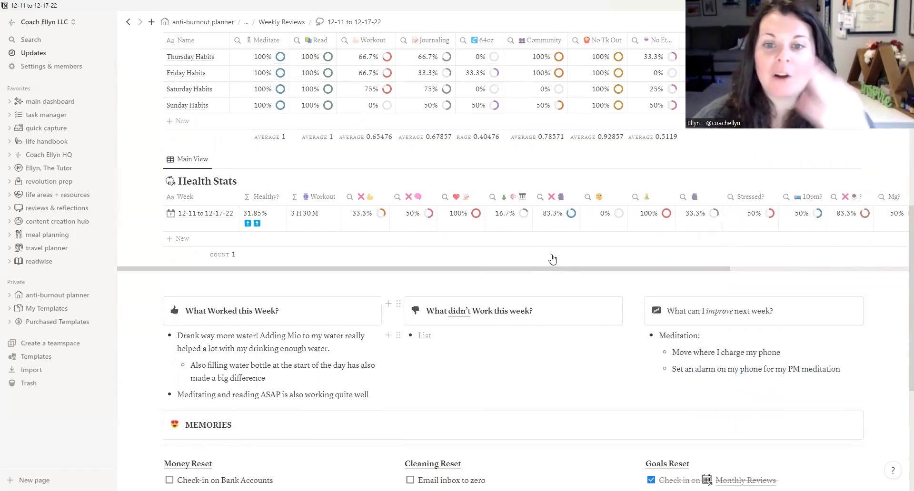
{"action": "scroll", "coordinate": [471, 297], "scroll_direction": "up", "scroll_amount": 1}
{"action": "scroll", "coordinate": [471, 297], "scroll_direction": "up", "scroll_amount": 3}
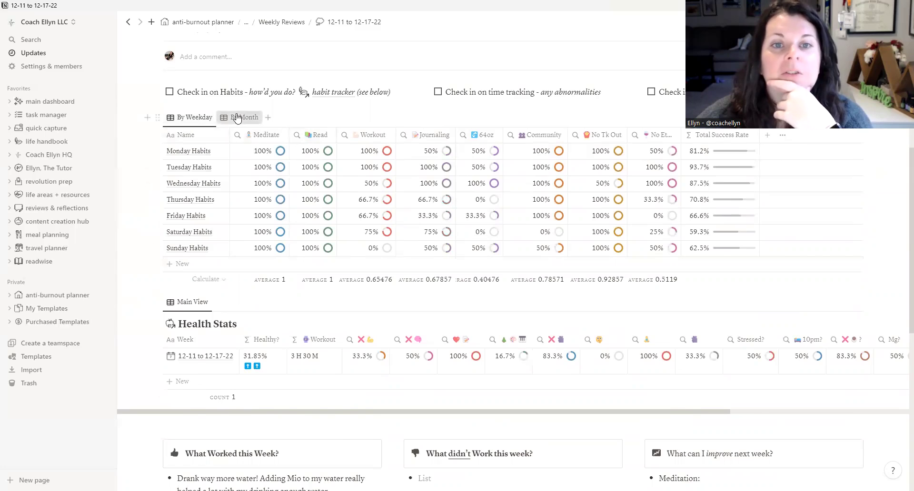
Show habits by month and add a What Worked bullet about better morning journaling.
{"action": "left_click", "coordinate": [244, 117]}
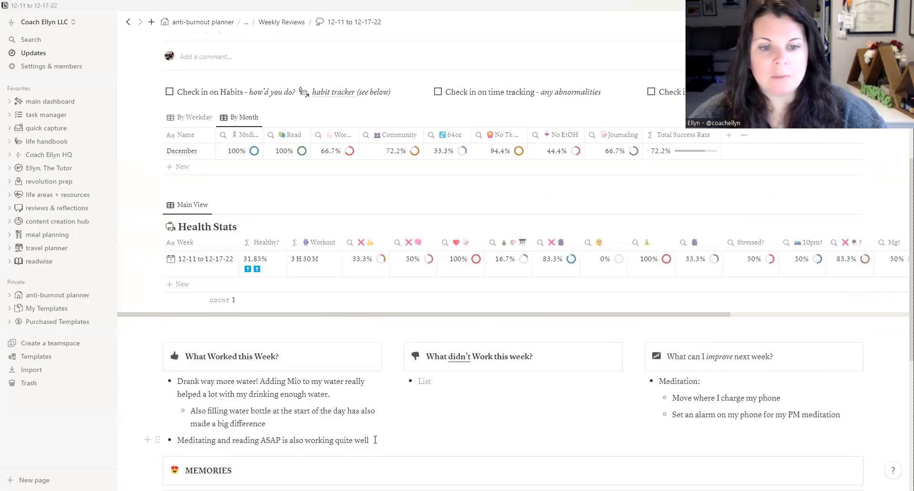
{"action": "key", "text": "Return"}
{"action": "type", "text": "Much better at morning journaling. I think that's because I'm having more time in the morning"}
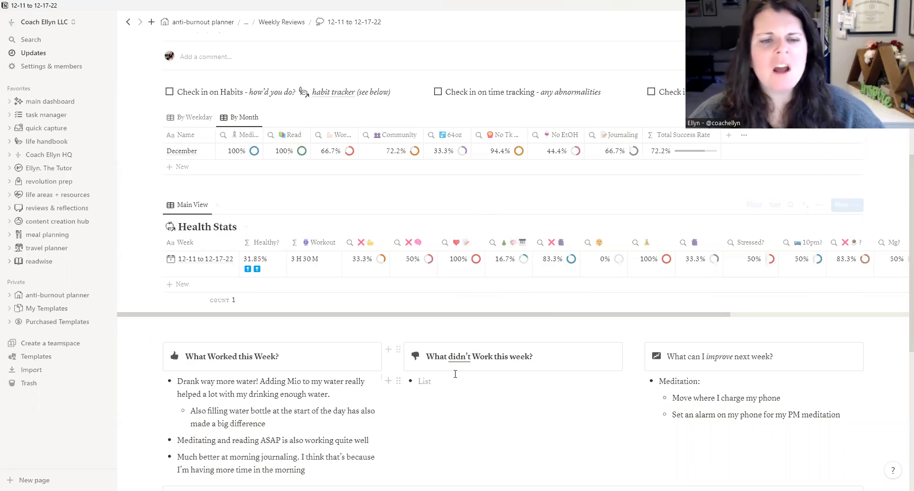
Start another new bullet at the end of the What Worked list.
{"action": "scroll", "coordinate": [386, 369], "scroll_direction": "down", "scroll_amount": 1}
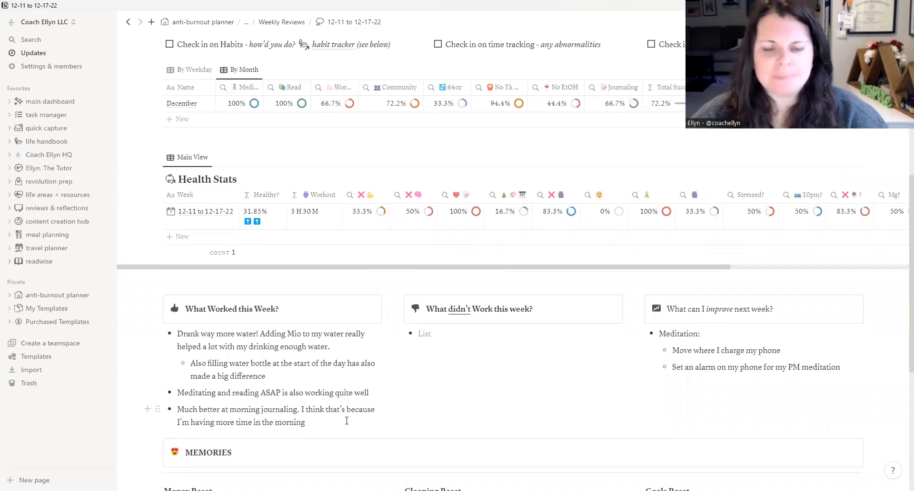
{"action": "left_click", "coordinate": [347, 421]}
{"action": "key", "text": "Return"}
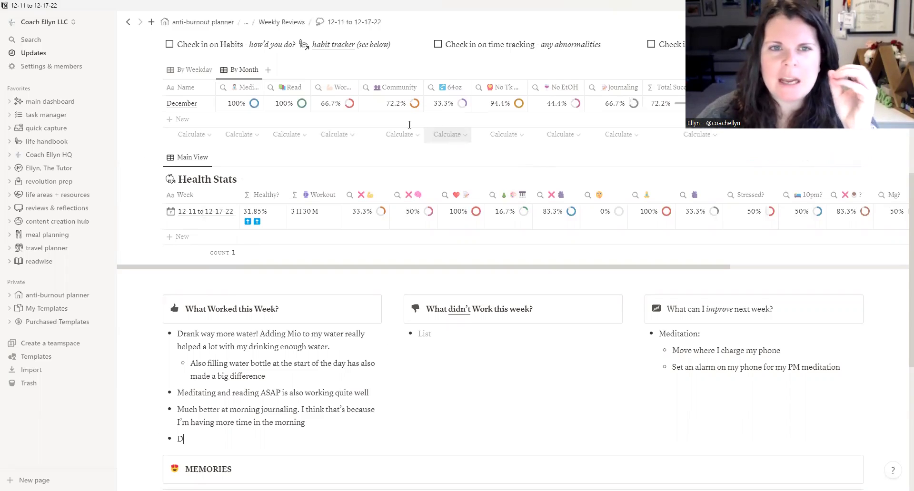
{"action": "left_click", "coordinate": [328, 46]}
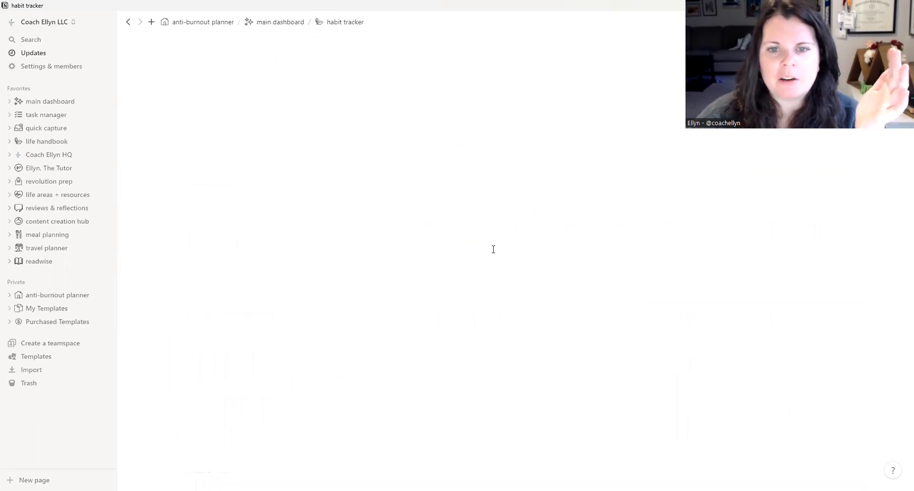
{"action": "scroll", "coordinate": [844, 321], "scroll_direction": "down", "scroll_amount": 5}
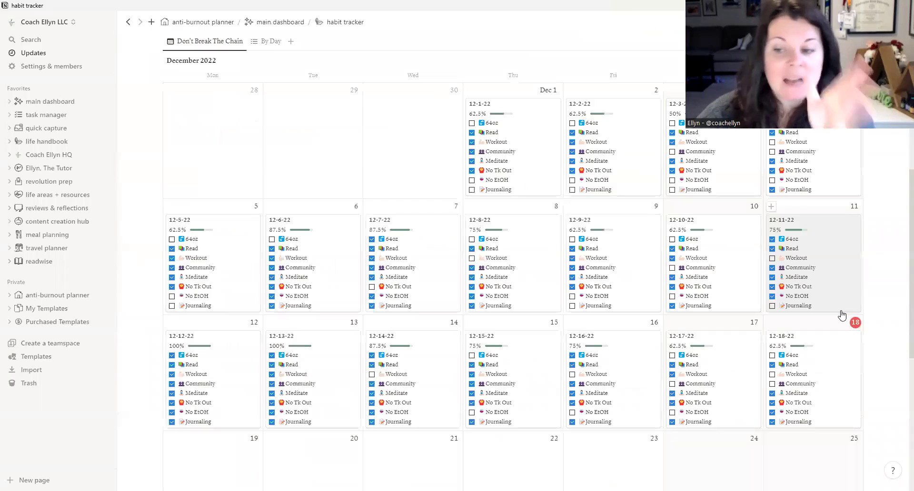
{"action": "scroll", "coordinate": [801, 341], "scroll_direction": "down", "scroll_amount": 1}
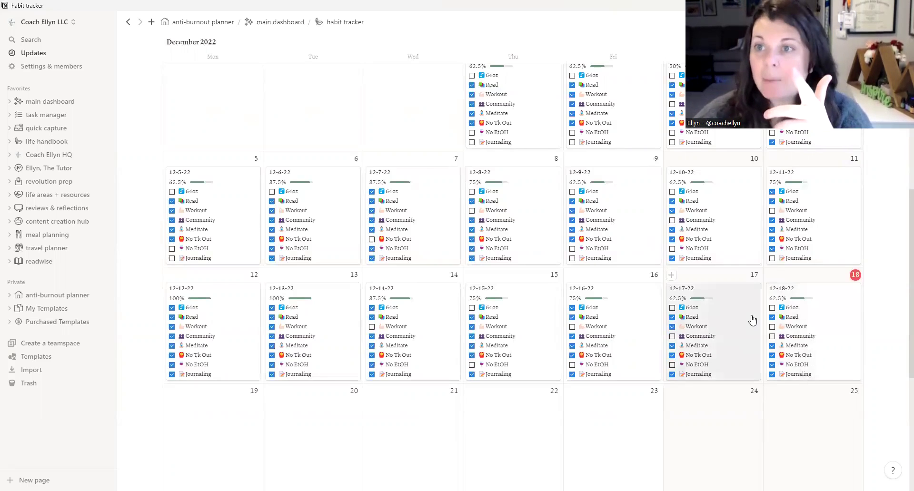
{"action": "left_click", "coordinate": [128, 22]}
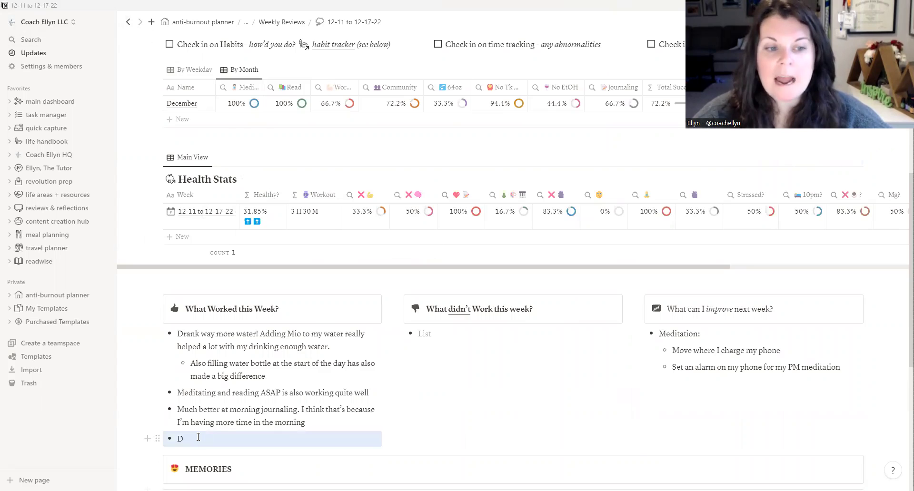
Finish the What Worked habit-deciding bullet, correcting 'goidn' to 'going'.
{"action": "key", "text": "ctrl+z"}
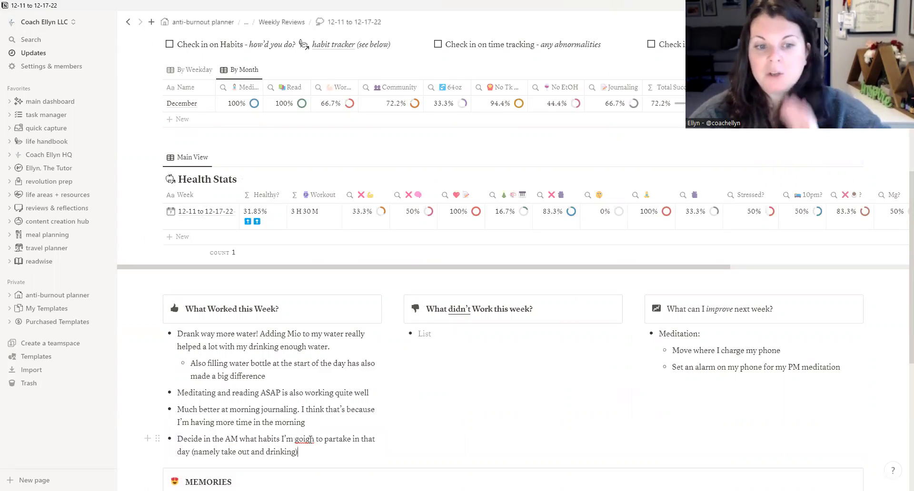
{"action": "double_click", "coordinate": [305, 439]}
{"action": "type", "text": "going"}
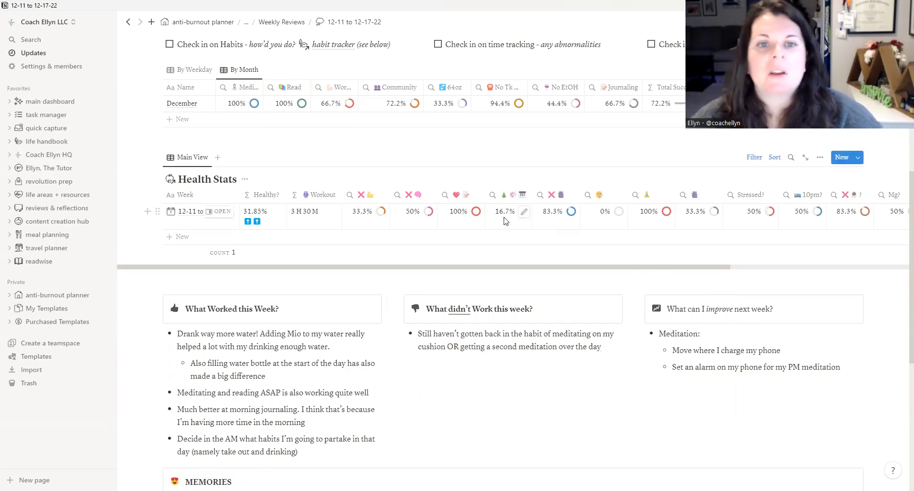
Tick the Check in on Habits item and return to the What didn't Work entry.
{"action": "scroll", "coordinate": [509, 215], "scroll_direction": "up", "scroll_amount": 1}
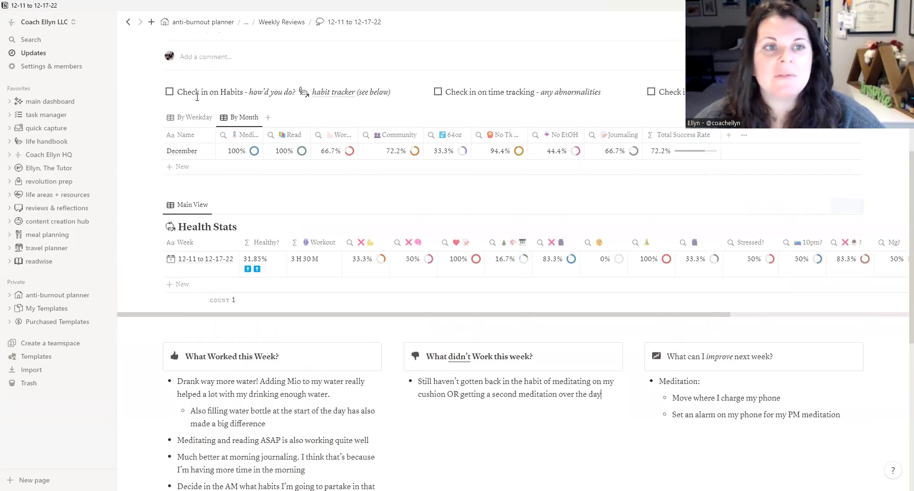
{"action": "left_click", "coordinate": [170, 93]}
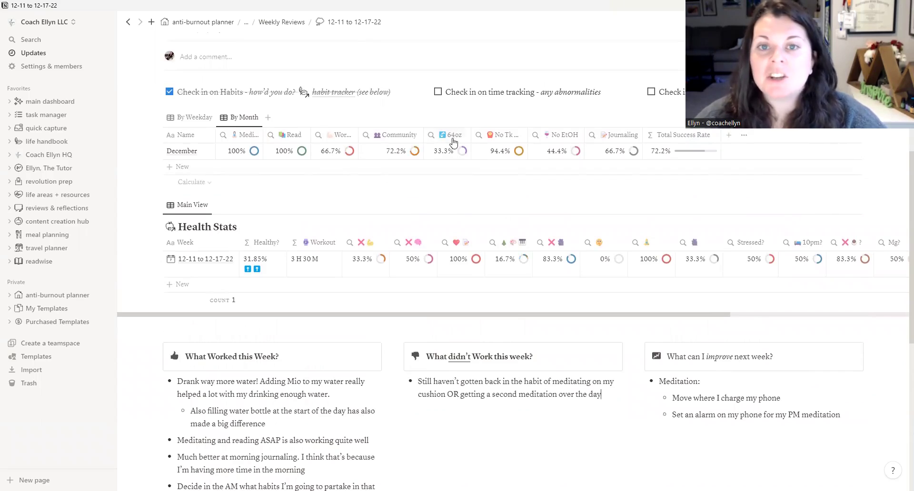
{"action": "left_click", "coordinate": [602, 395]}
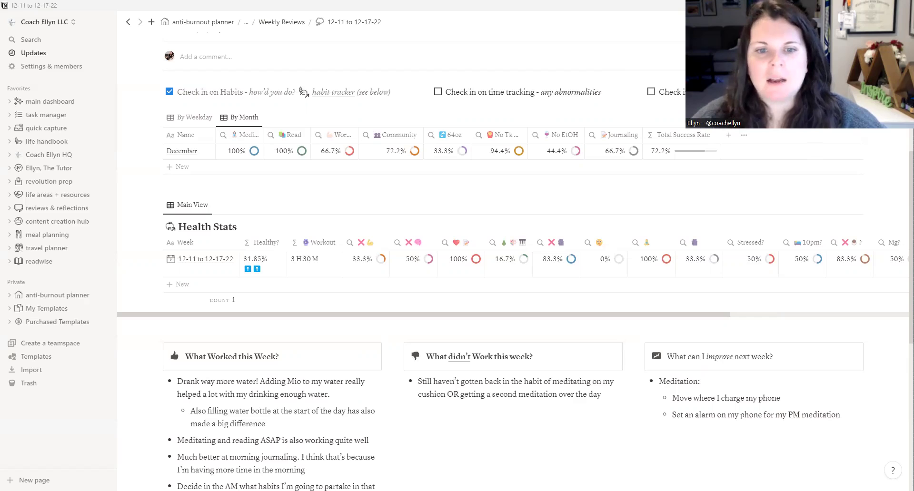
Add a What didn't Work bullet noting admin tasks take up a ton of calendar time.
{"action": "left_click", "coordinate": [609, 394]}
{"action": "key", "text": "Return"}
{"action": "type", "text": "Admin tasks are still taking up a ton of time in my calendar (more than Rev PRep this week)"}
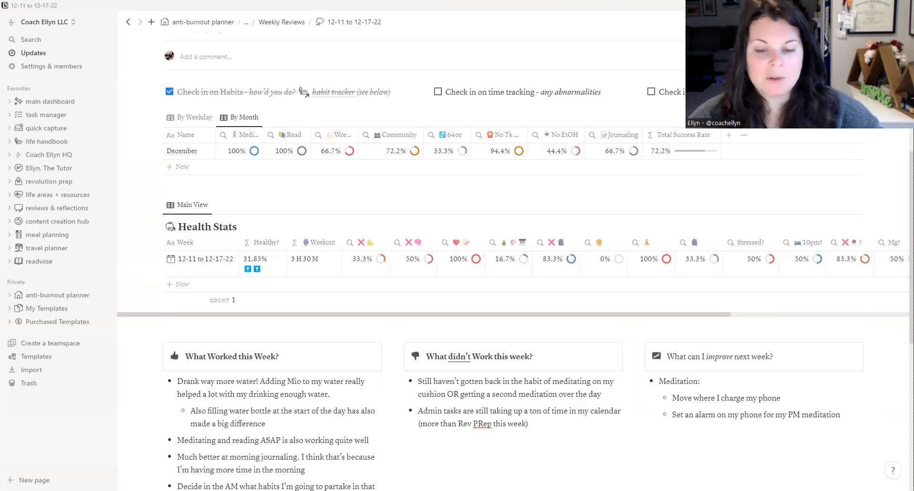
Paste a top-level improve-list bullet about hashtagging activities to track time.
{"action": "left_click", "coordinate": [855, 413]}
{"action": "key", "text": "Return"}
{"action": "key", "text": "shift+Tab"}
{"action": "type", "text": "Start hashtagging activities so I can figure out what is taking up so much time in my day."}
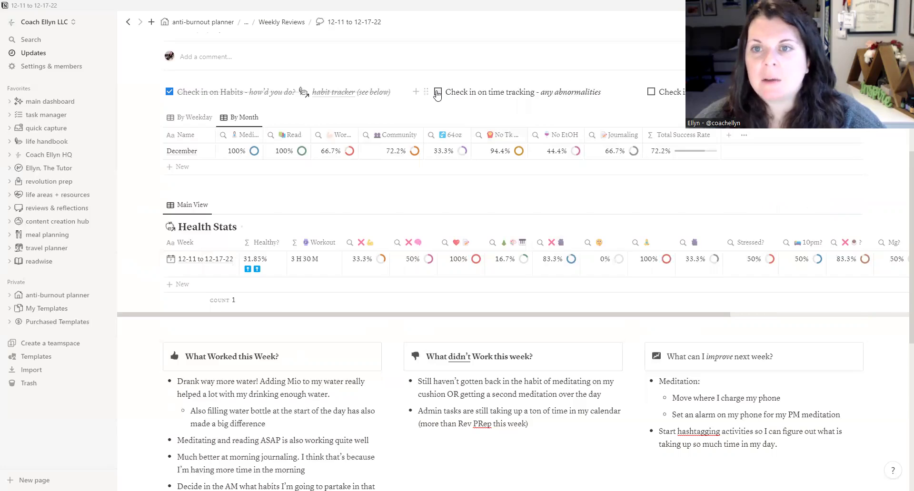
Tick the Check in on time tracking item.
{"action": "left_click", "coordinate": [438, 93]}
{"action": "scroll", "coordinate": [706, 243], "scroll_direction": "up", "scroll_amount": 4}
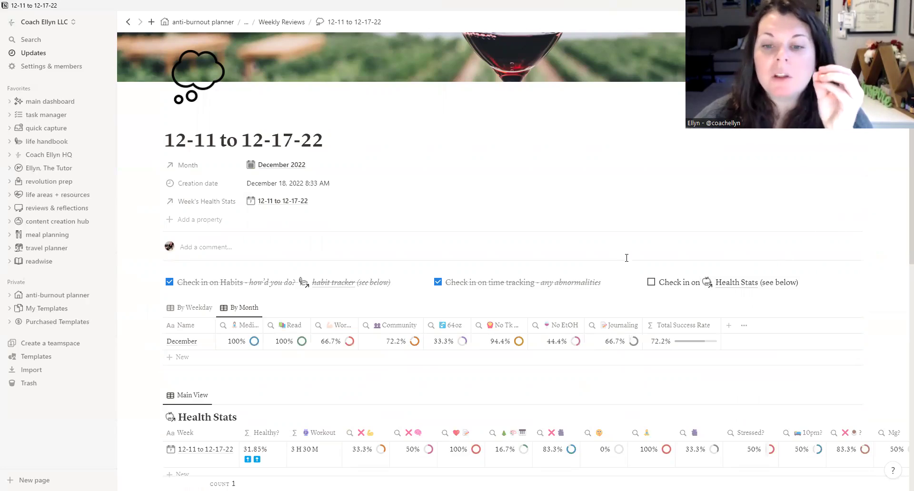
{"action": "scroll", "coordinate": [630, 257], "scroll_direction": "down", "scroll_amount": 2}
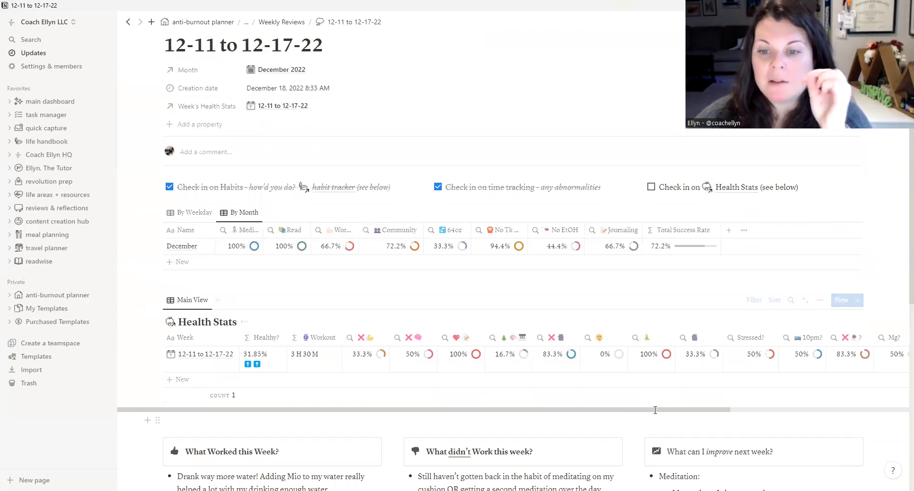
Open the 12-11 to 12-17-22 Health Stats entry in the side peek beside the review.
{"action": "left_click_drag", "start_coordinate": [656, 411], "coordinate": [854, 401]}
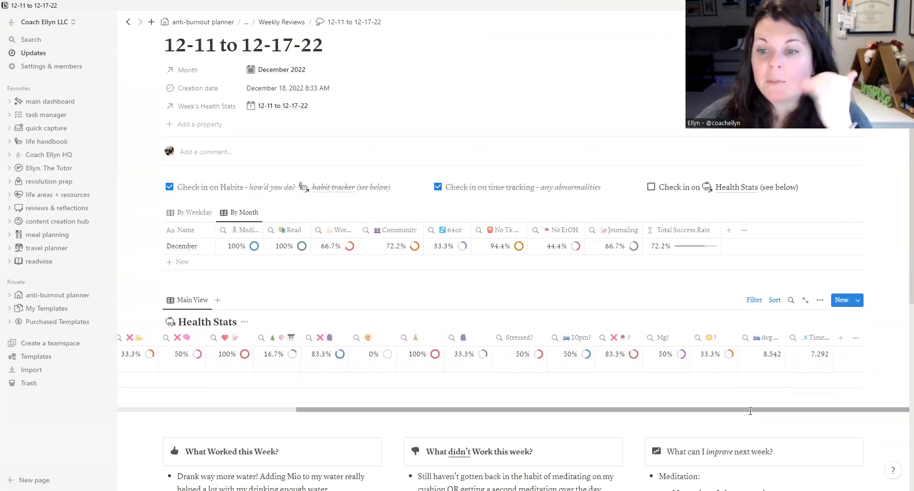
{"action": "left_click_drag", "start_coordinate": [751, 411], "coordinate": [508, 406]}
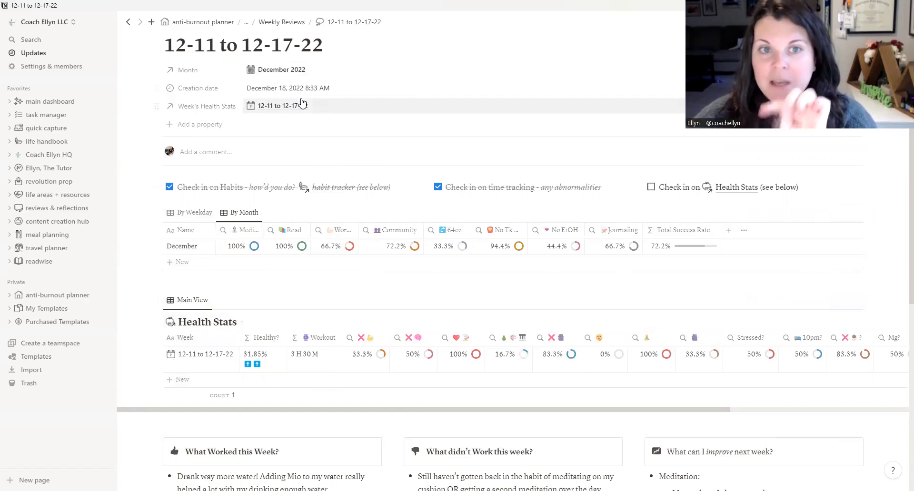
{"action": "left_click", "coordinate": [283, 106]}
{"action": "scroll", "coordinate": [650, 324], "scroll_direction": "down", "scroll_amount": 6}
Open Last Tuesday's sleep entry from the Health Stats peek, then close the peek.
{"action": "scroll", "coordinate": [646, 315], "scroll_direction": "up", "scroll_amount": 6}
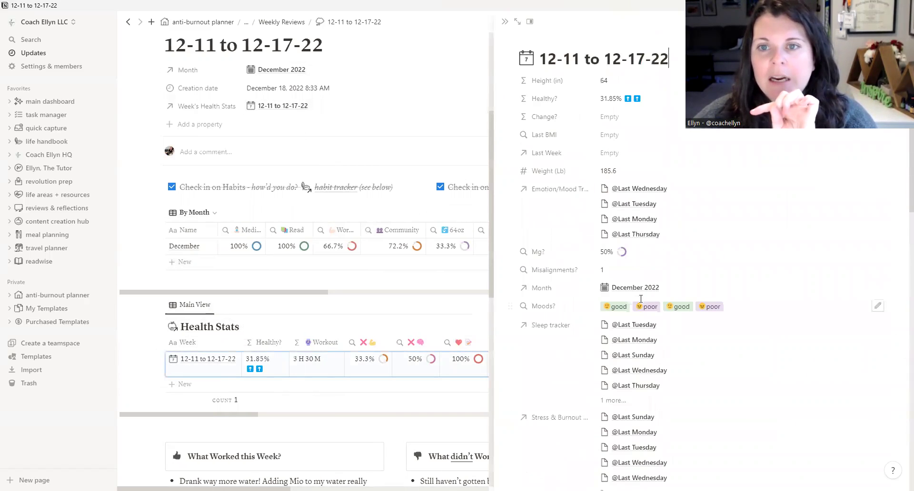
{"action": "left_click", "coordinate": [635, 329]}
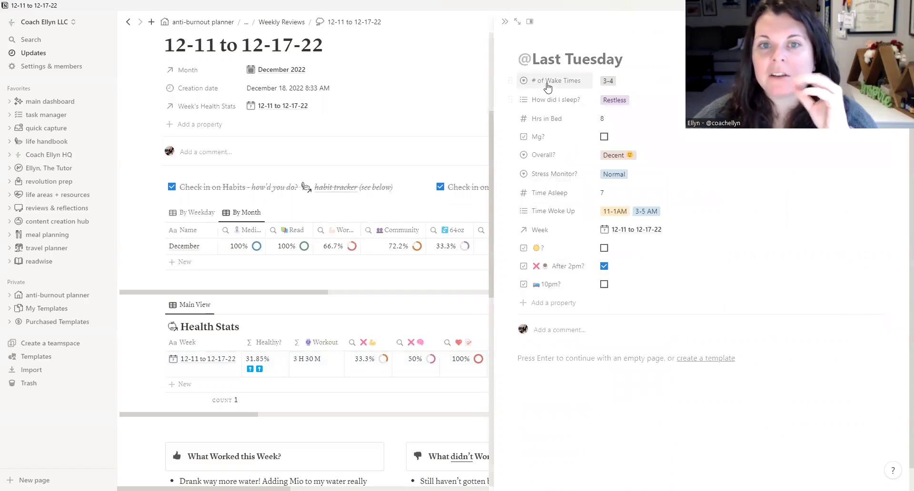
{"action": "scroll", "coordinate": [481, 108], "scroll_direction": "up", "scroll_amount": 2}
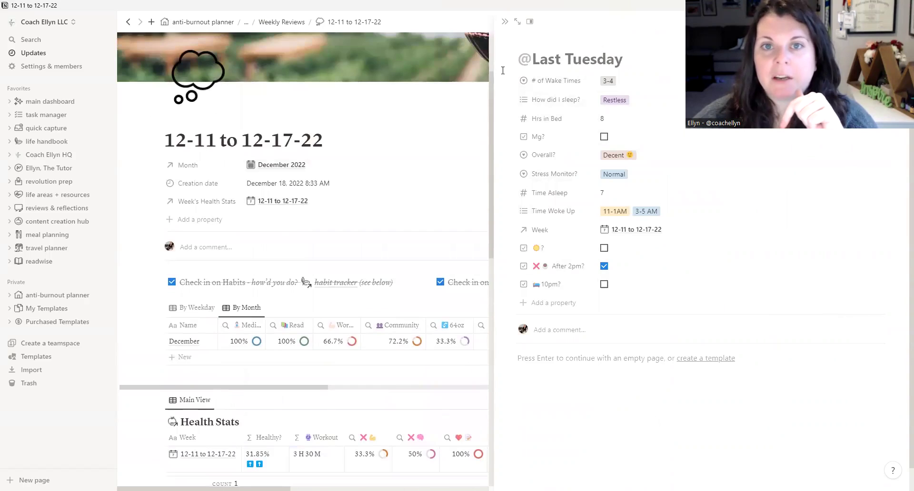
{"action": "mouse_move", "coordinate": [509, 46]}
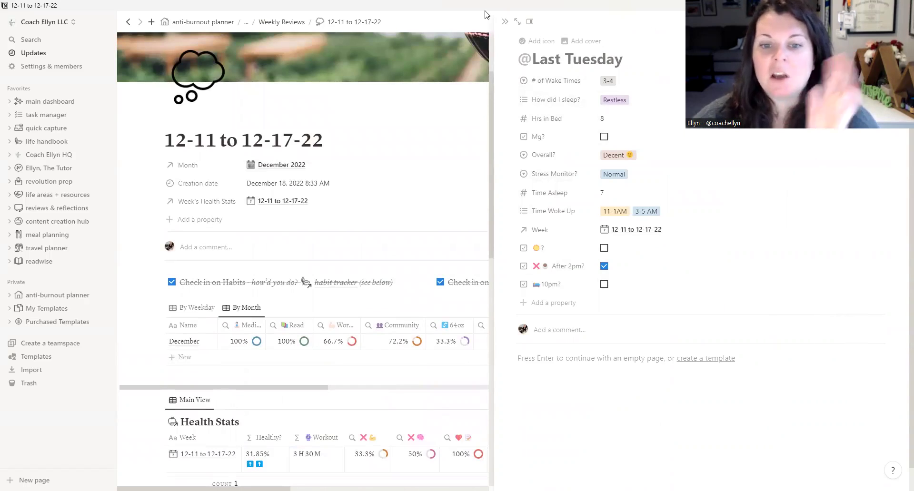
{"action": "key", "text": "Escape"}
{"action": "scroll", "coordinate": [620, 263], "scroll_direction": "down", "scroll_amount": 3}
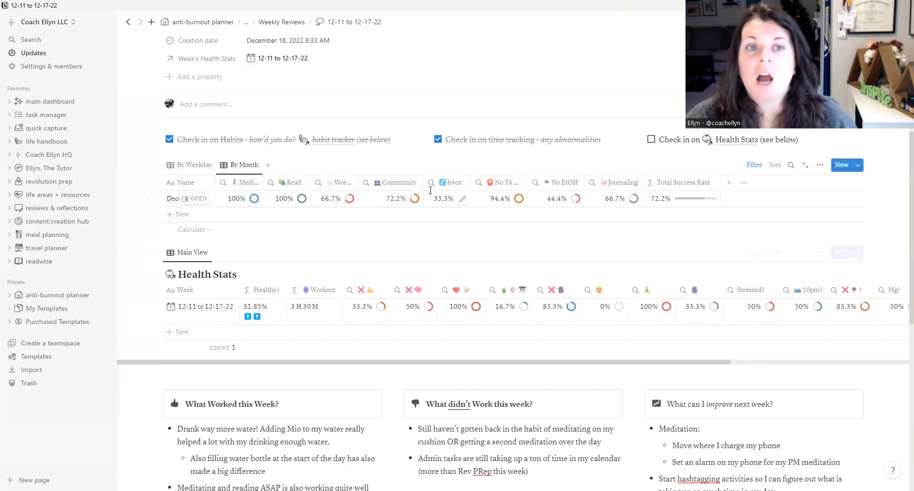
Search 'health', open the health page, and check the Sleep tracker.
{"action": "left_click", "coordinate": [23, 40]}
{"action": "type", "text": "health"}
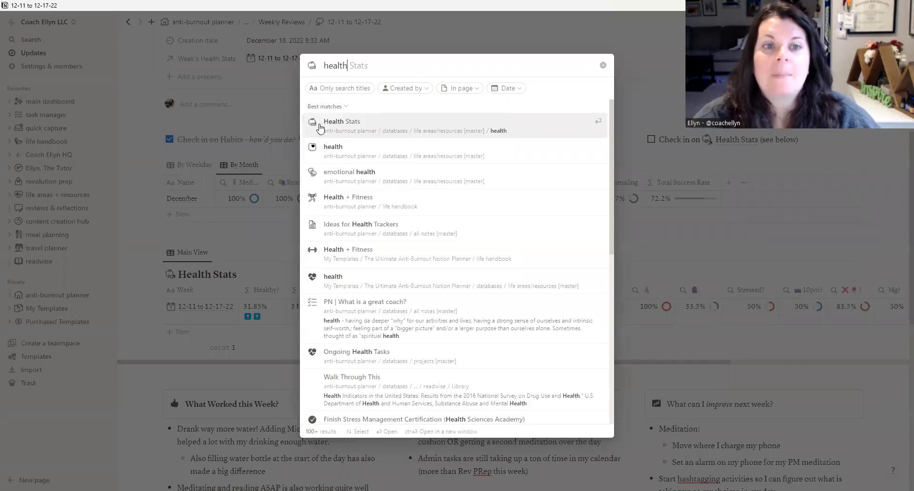
{"action": "left_click", "coordinate": [351, 148]}
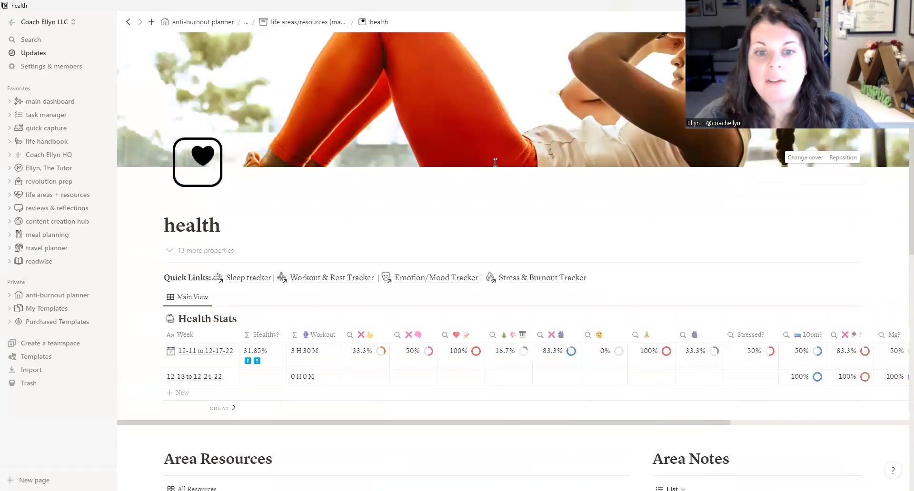
{"action": "scroll", "coordinate": [143, 153], "scroll_direction": "down", "scroll_amount": 3}
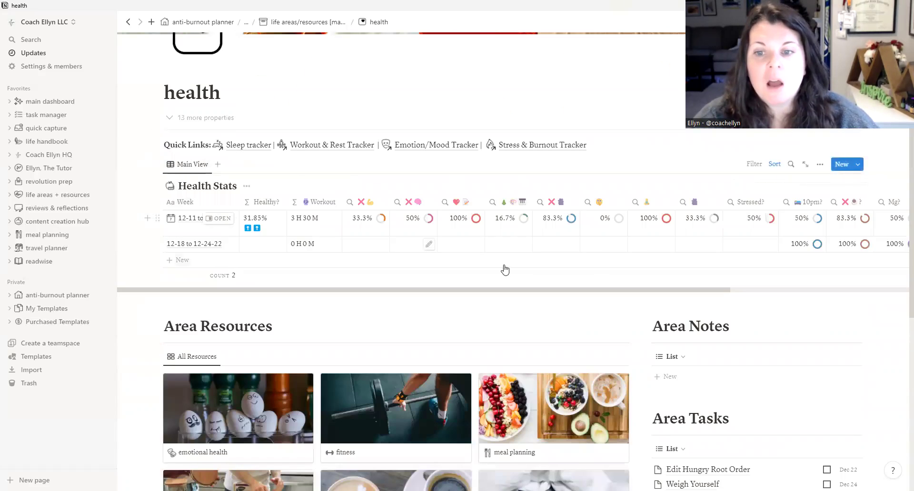
{"action": "scroll", "coordinate": [504, 269], "scroll_direction": "up", "scroll_amount": 2}
{"action": "left_click", "coordinate": [249, 238]}
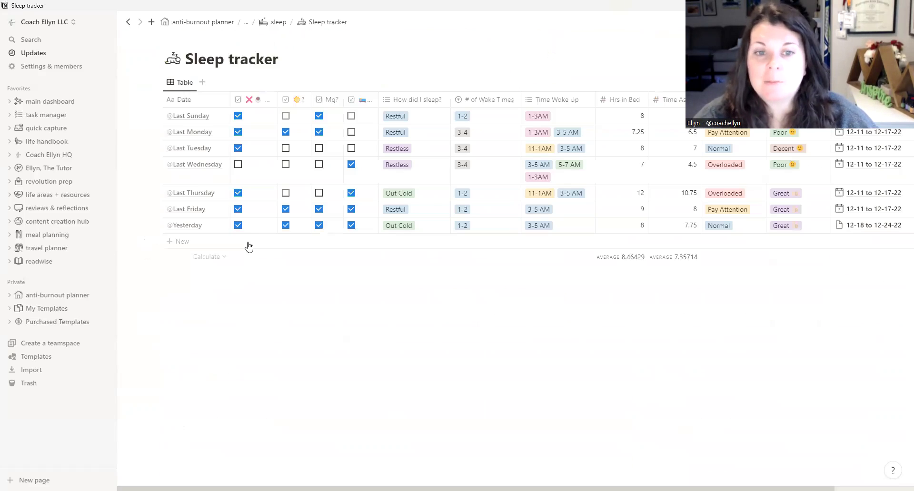
{"action": "left_click", "coordinate": [128, 22]}
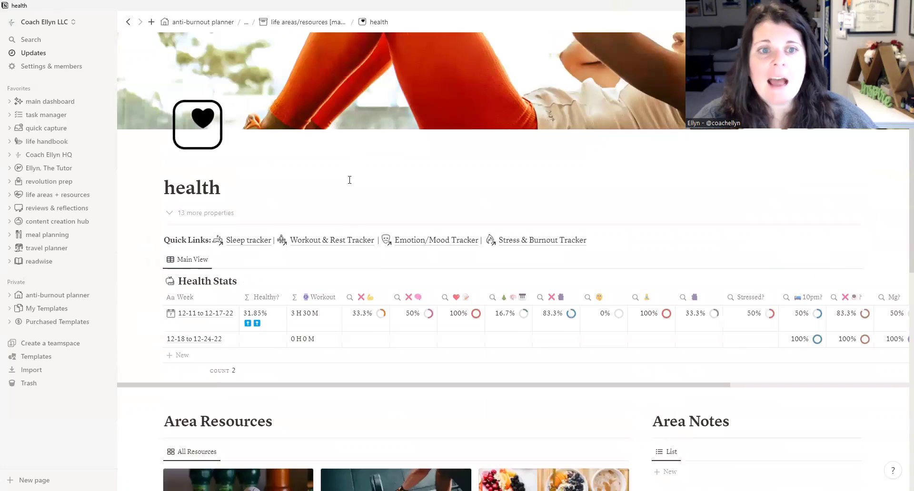
Check the Workout & Rest, Emotion/Mood and Stress & Burnout trackers, then return to the weekly review.
{"action": "left_click", "coordinate": [342, 244]}
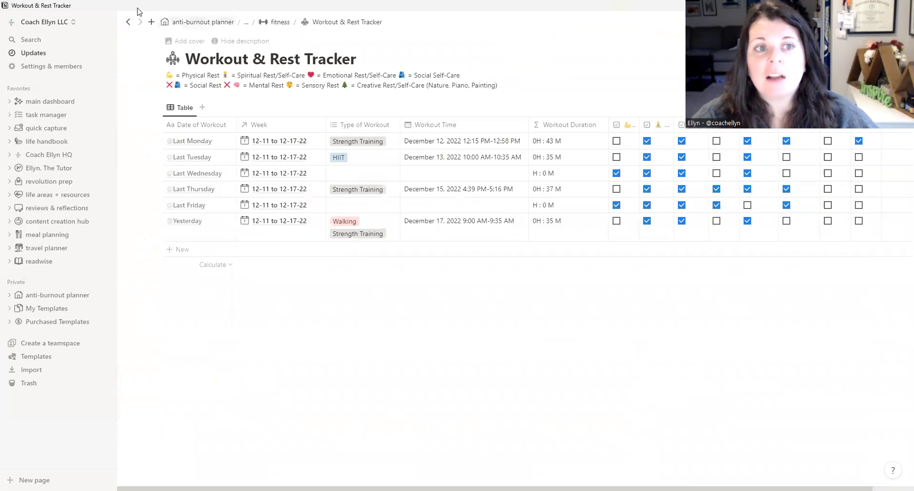
{"action": "left_click", "coordinate": [128, 22]}
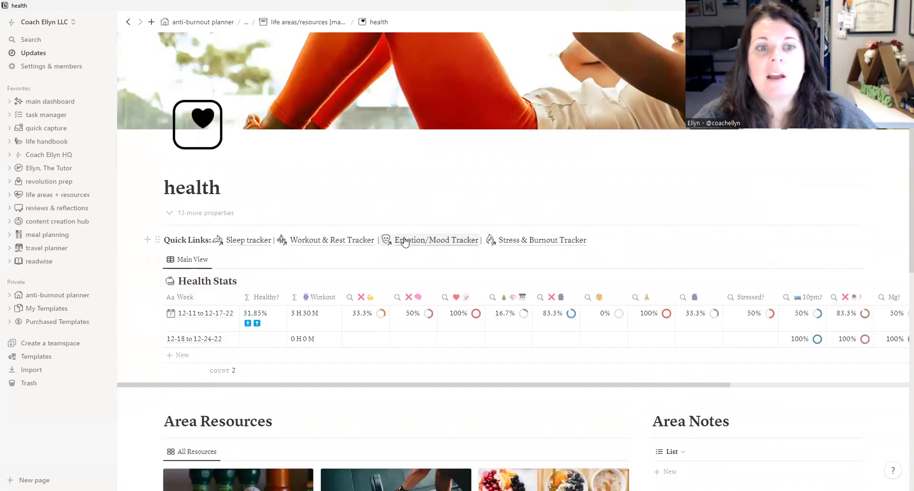
{"action": "left_click", "coordinate": [403, 242]}
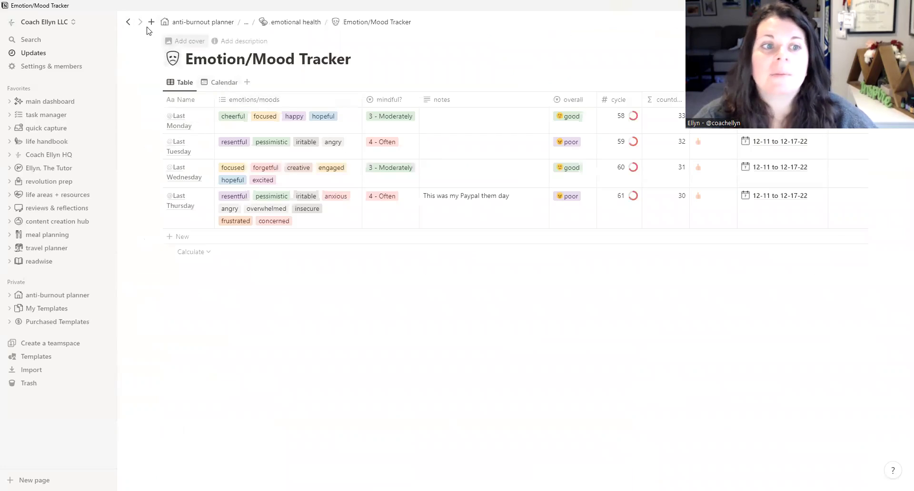
{"action": "left_click", "coordinate": [128, 22]}
{"action": "left_click", "coordinate": [552, 241]}
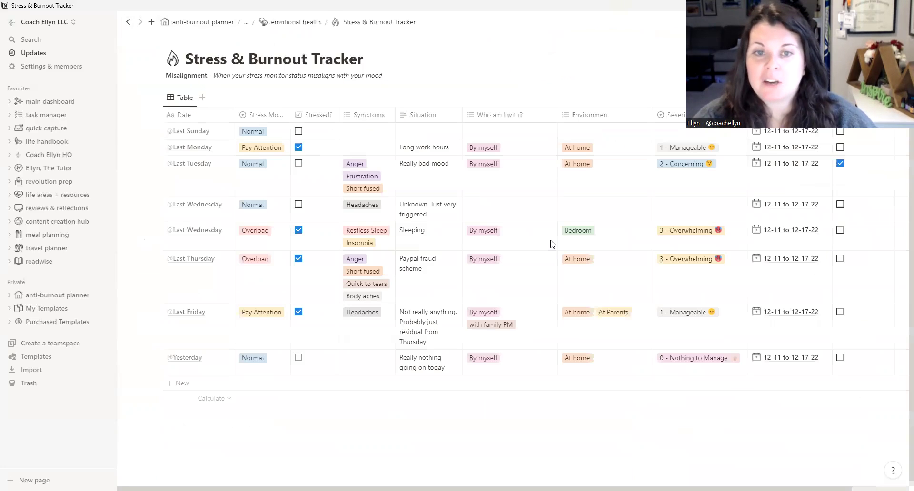
{"action": "left_click", "coordinate": [128, 21]}
{"action": "left_click", "coordinate": [129, 22]}
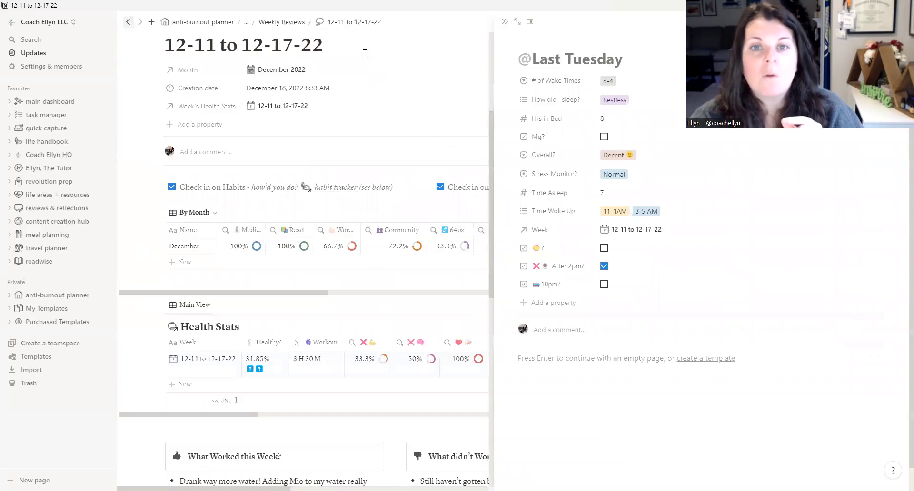
Close the Last Tuesday side peek to return to the review.
{"action": "left_click", "coordinate": [505, 21]}
{"action": "left_click_drag", "start_coordinate": [548, 406], "coordinate": [602, 406]}
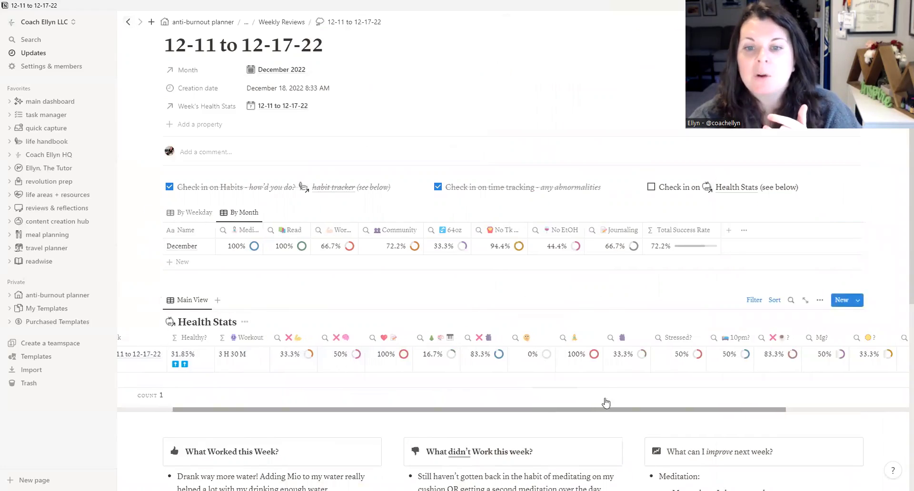
{"action": "scroll", "coordinate": [628, 367], "scroll_direction": "right", "scroll_amount": 3}
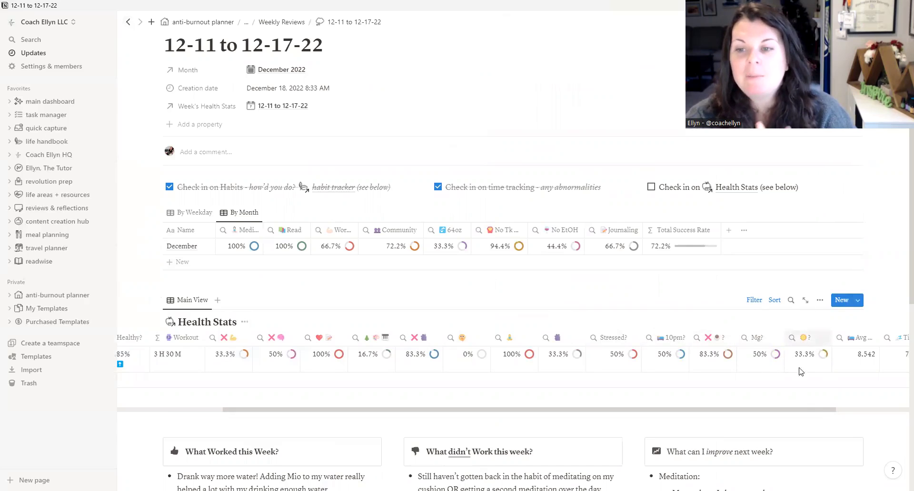
{"action": "scroll", "coordinate": [807, 404], "scroll_direction": "right", "scroll_amount": 3}
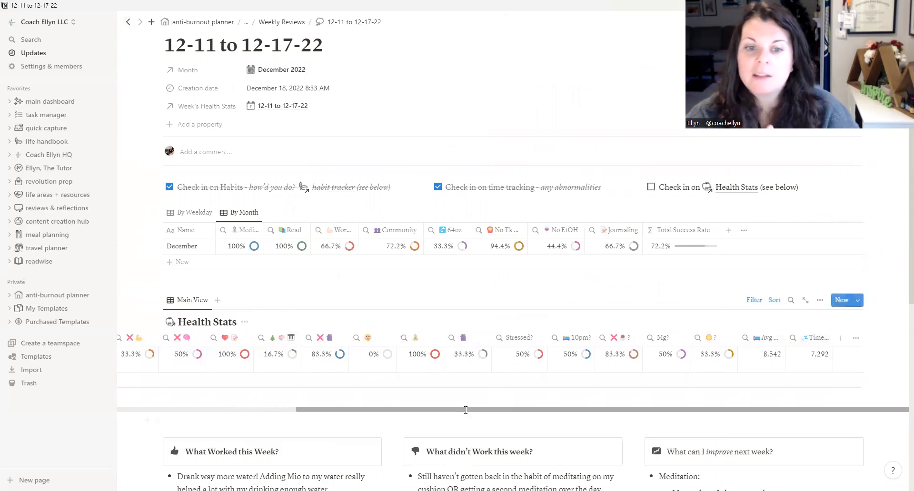
{"action": "left_click_drag", "start_coordinate": [466, 410], "coordinate": [287, 411]}
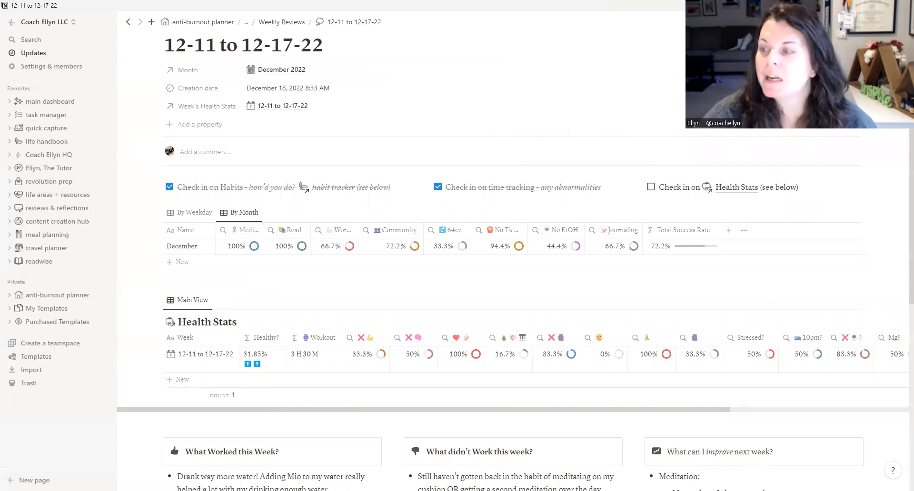
{"action": "scroll", "coordinate": [540, 374], "scroll_direction": "down", "scroll_amount": 3}
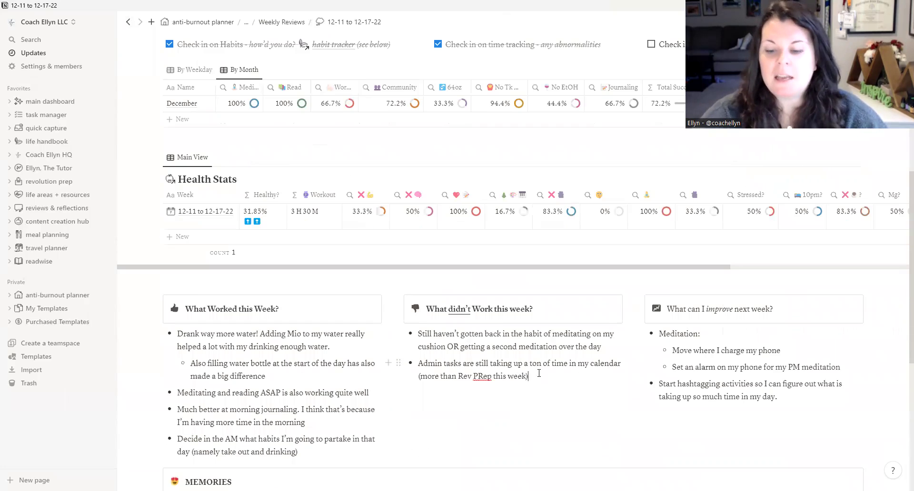
Add a What didn't Work bullet about not getting certain types of rest that may be important.
{"action": "key", "text": "Return"}
{"action": "type", "text": "NOT getting"}
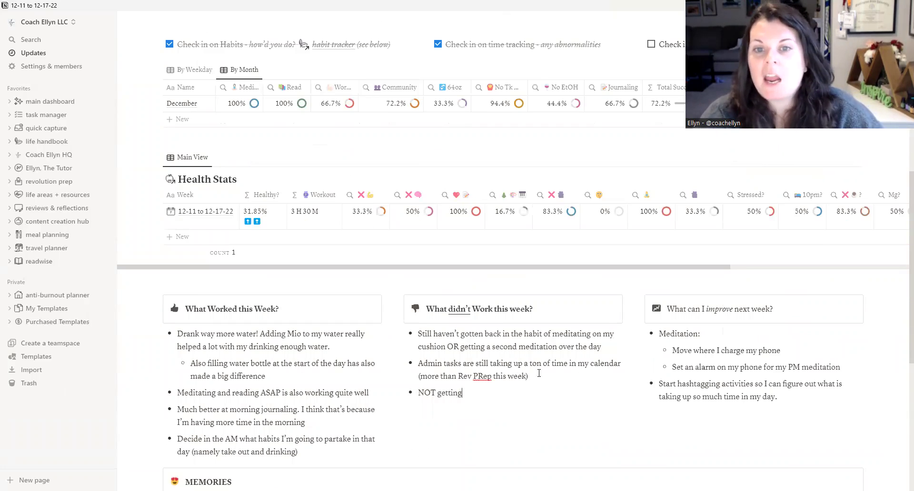
{"action": "type", "text": " certina types of rest that mayt be"}
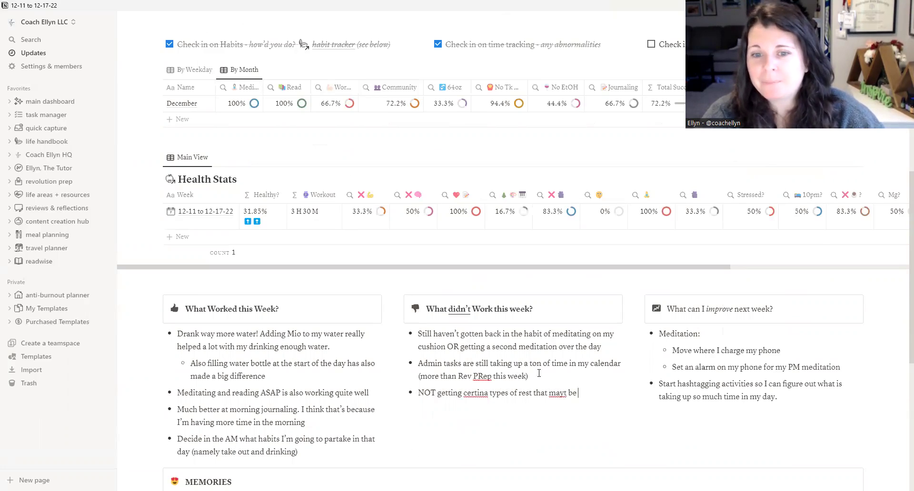
{"action": "type", "text": " importyant for me:"}
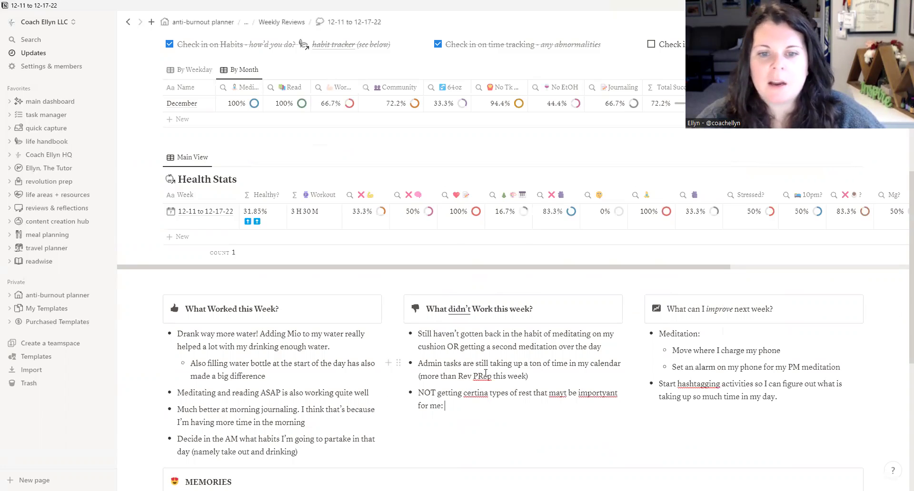
{"action": "right_click", "coordinate": [475, 393]}
{"action": "key", "text": "Escape"}
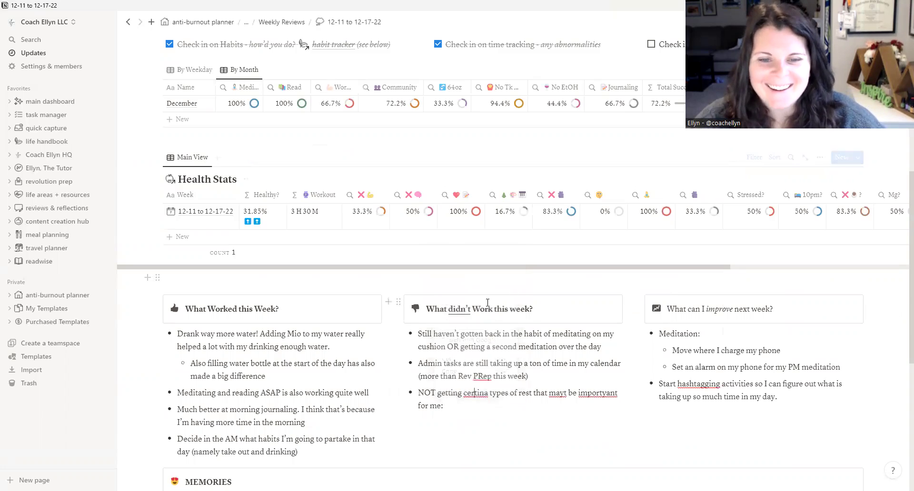
{"action": "right_click", "coordinate": [479, 395]}
{"action": "key", "text": "Escape"}
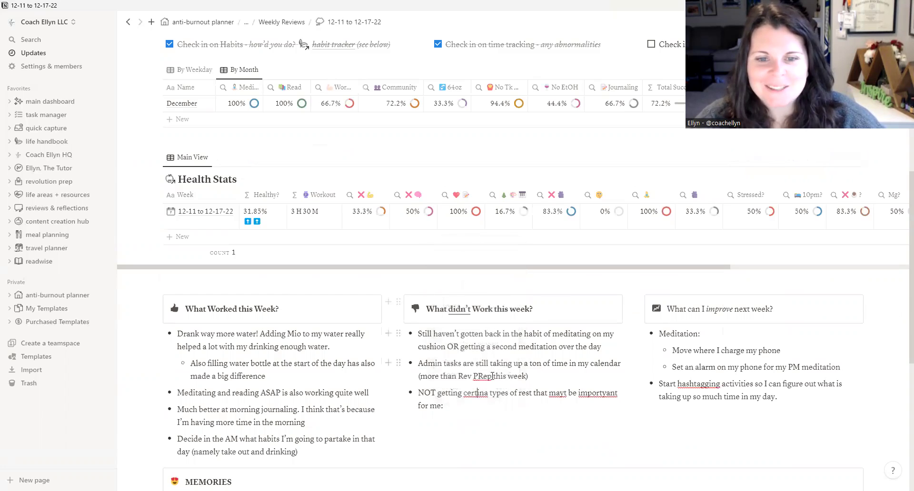
{"action": "triple_click", "coordinate": [482, 393]}
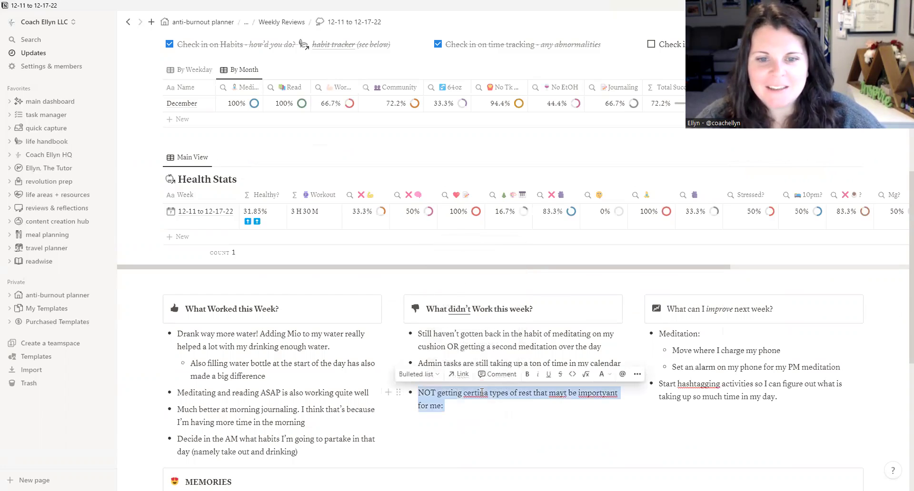
{"action": "right_click", "coordinate": [476, 393]}
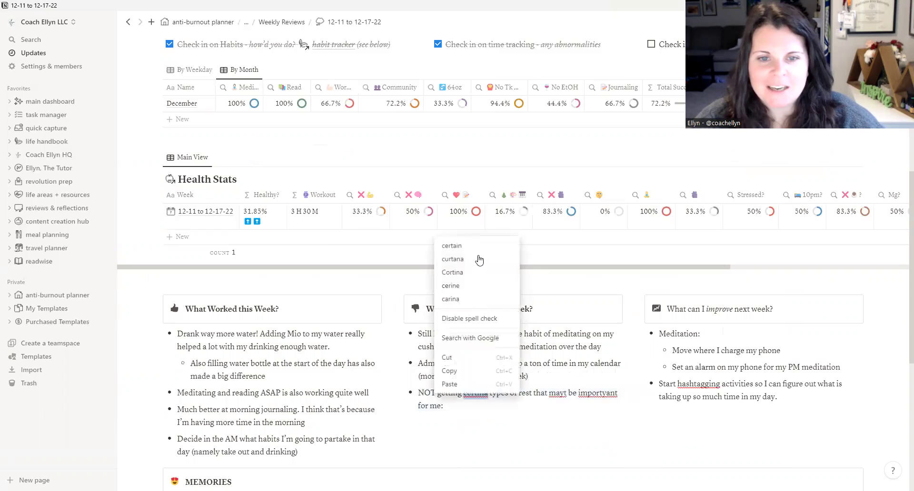
{"action": "key", "text": "Escape"}
Add indented sub-bullets for CREATIVE Rest (low time outside) and SENSORY rest.
{"action": "left_click", "coordinate": [448, 406]}
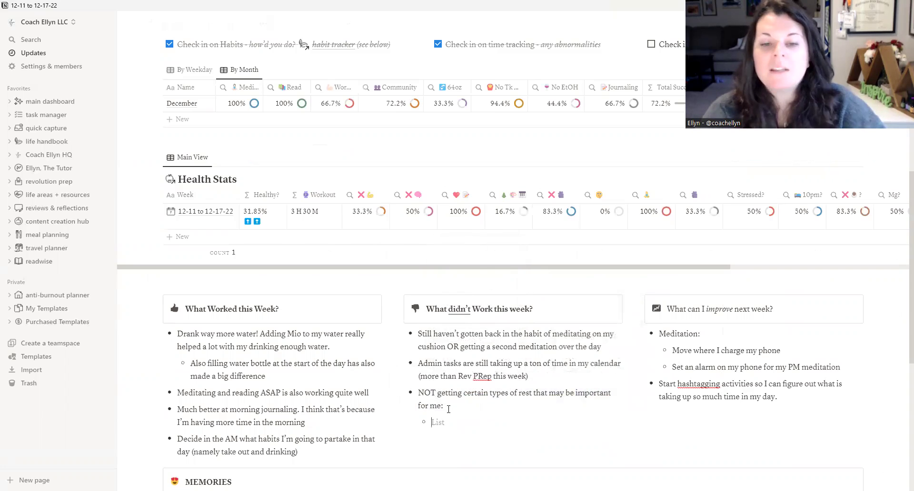
{"action": "key", "text": "Return"}
{"action": "key", "text": "Tab"}
{"action": "type", "text": "CREAT"}
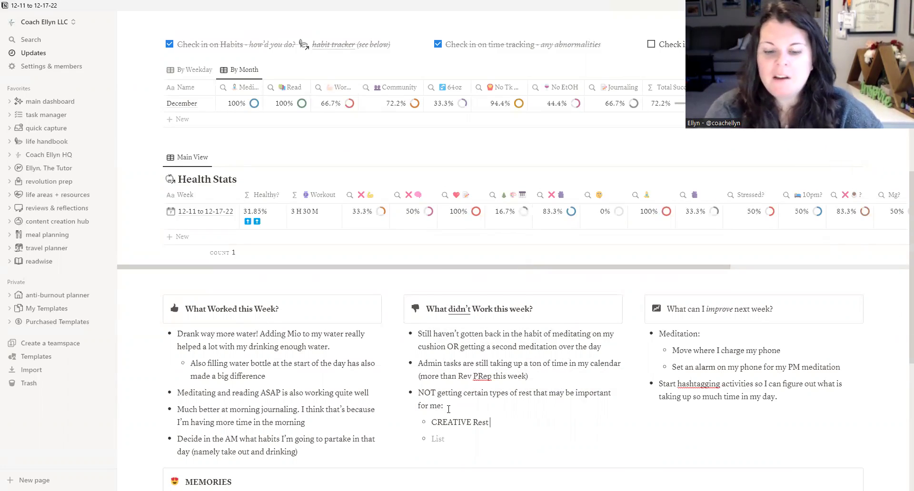
{"action": "type", "text": "IVE Rest (low time outside"}
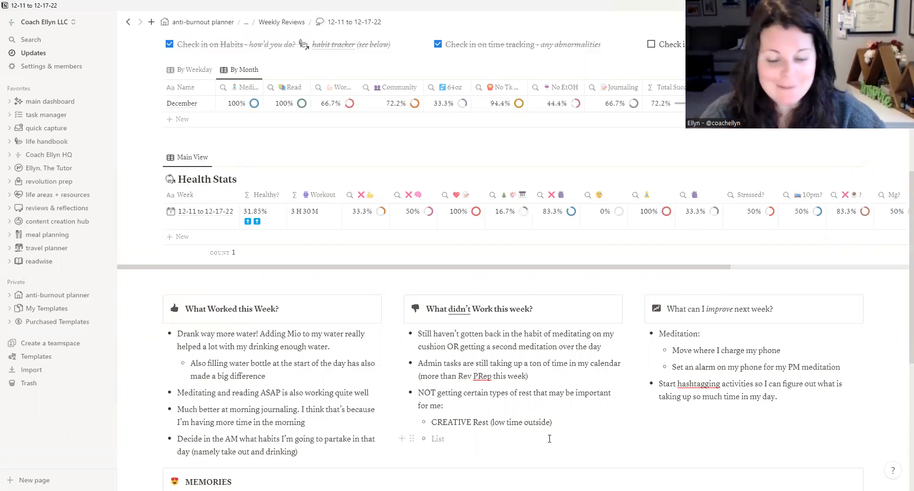
{"action": "type", "text": "SENSORY rest"}
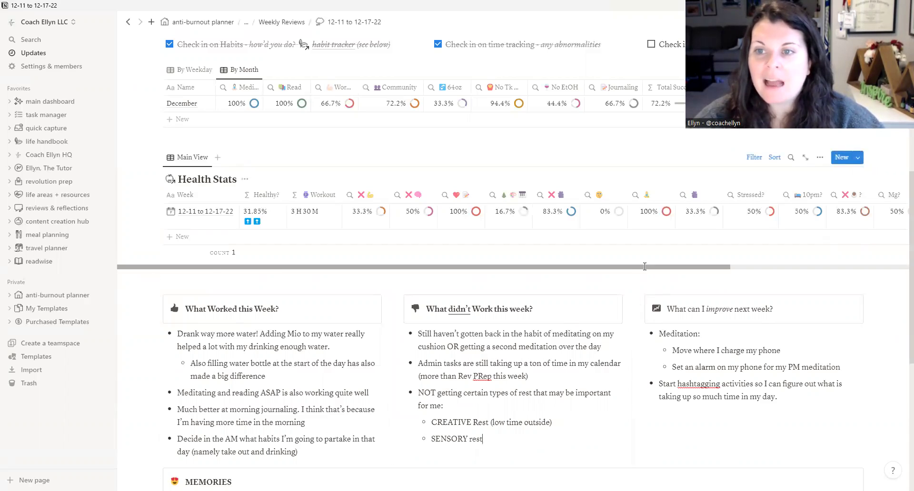
Start a new line below Health Stats with a link to the Workout & Rest Tracker.
{"action": "left_click_drag", "start_coordinate": [646, 267], "coordinate": [784, 259]}
{"action": "scroll", "coordinate": [548, 207], "scroll_direction": "right", "scroll_amount": 3}
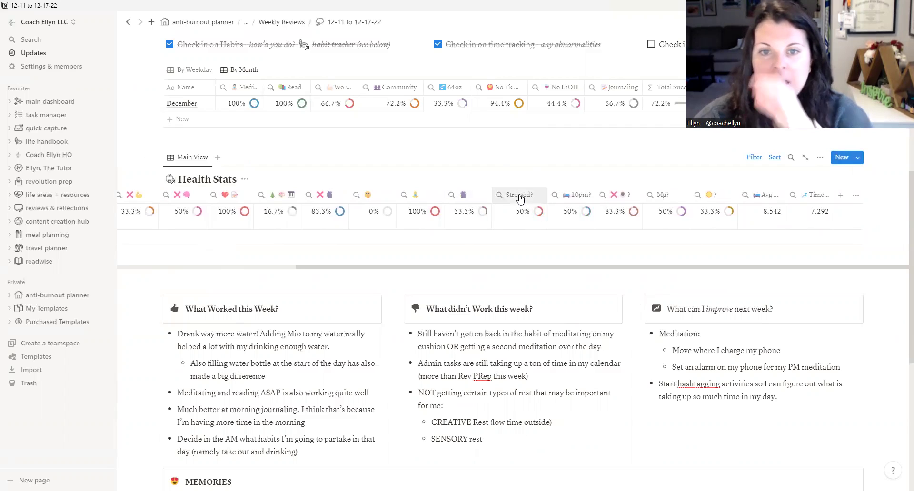
{"action": "scroll", "coordinate": [517, 198], "scroll_direction": "up", "scroll_amount": 2}
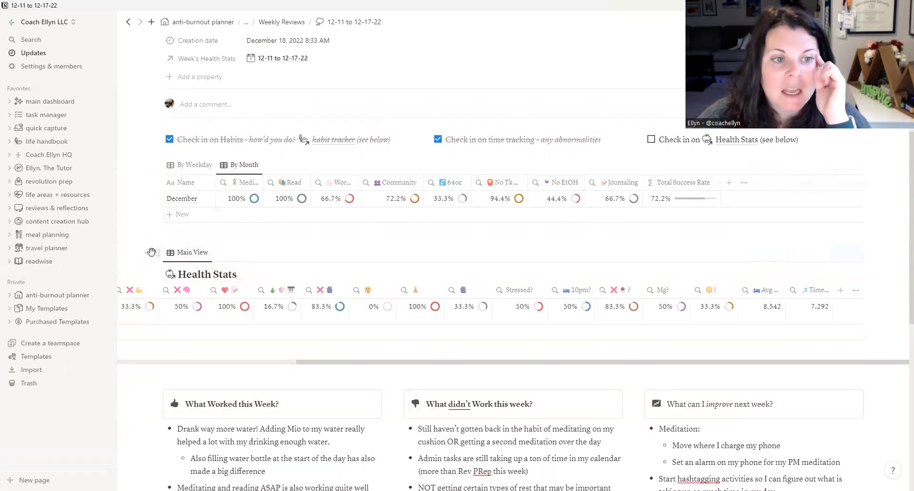
{"action": "left_click", "coordinate": [151, 253]}
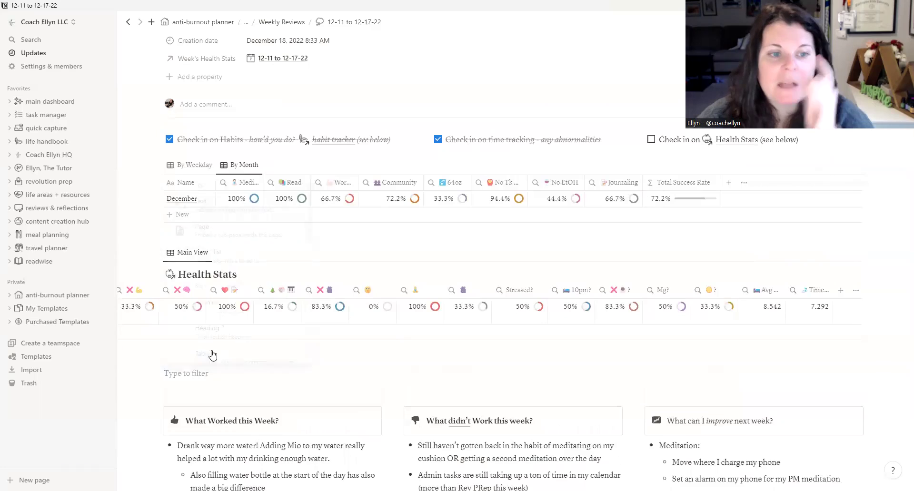
{"action": "key", "text": "Escape"}
{"action": "type", "text": "[[Workout"}
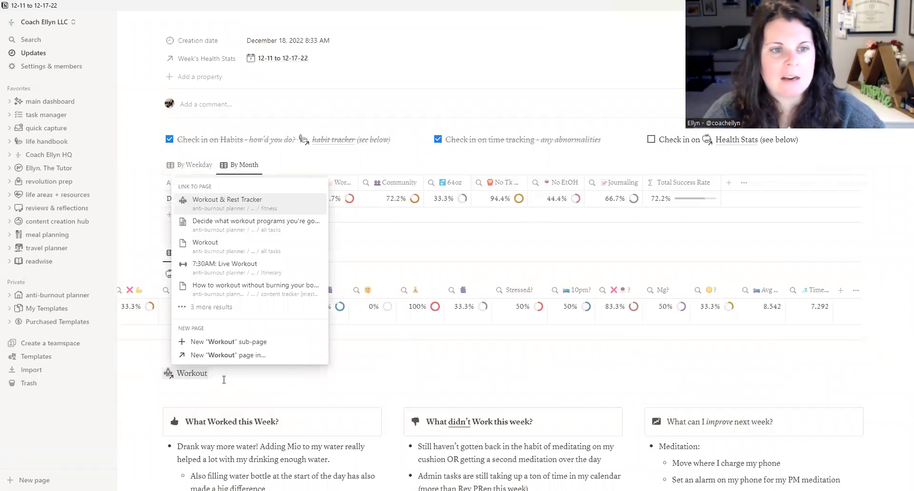
{"action": "key", "text": "Return"}
Append '|'-separated links to the Stress & Burnout, Emotion/Mood and Sleep tracker pages.
{"action": "type", "text": "| [[Stress"}
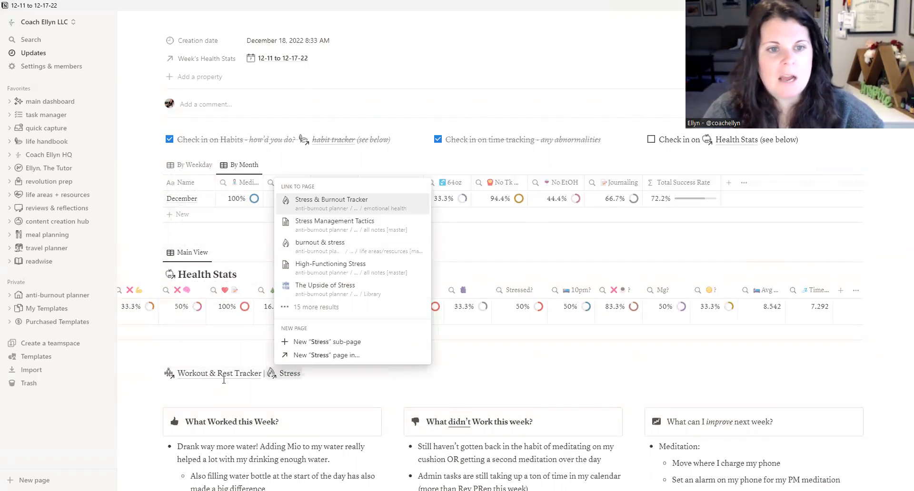
{"action": "left_click", "coordinate": [381, 200]}
{"action": "type", "text": "|"}
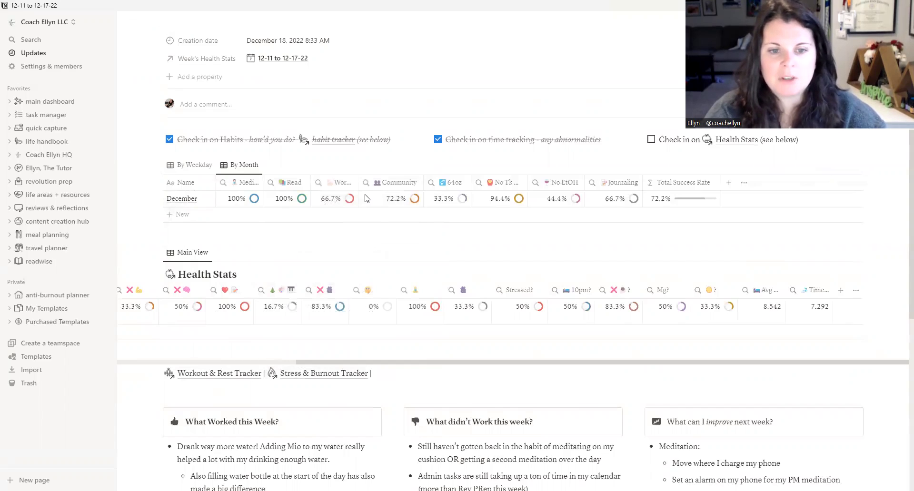
{"action": "type", "text": " [[Emotion"}
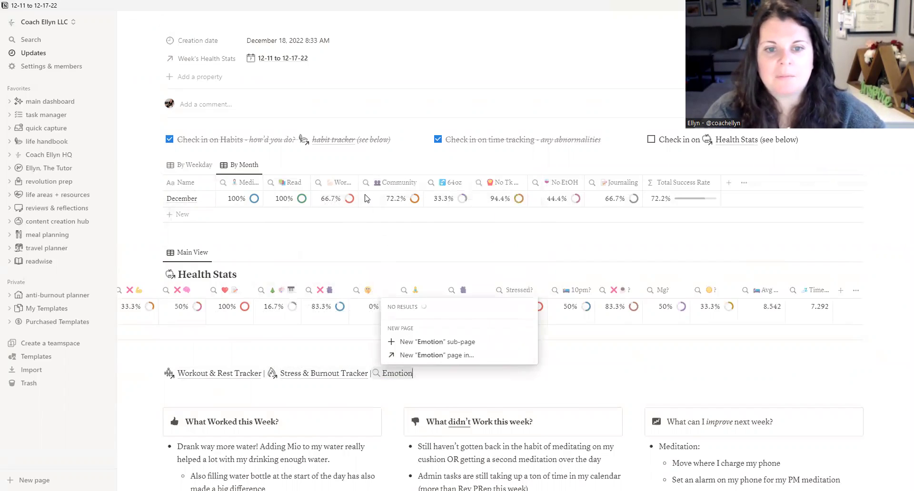
{"action": "key", "text": "Return"}
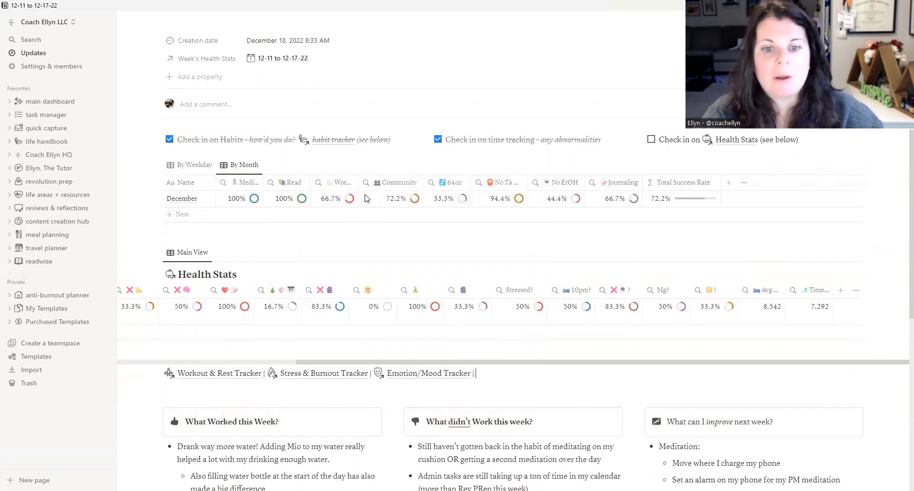
{"action": "type", "text": "[[Sleep"}
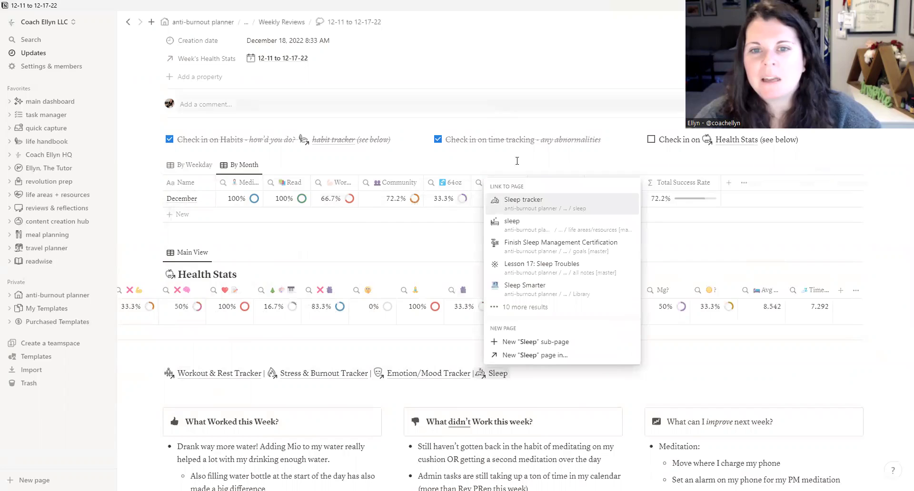
{"action": "left_click", "coordinate": [527, 204]}
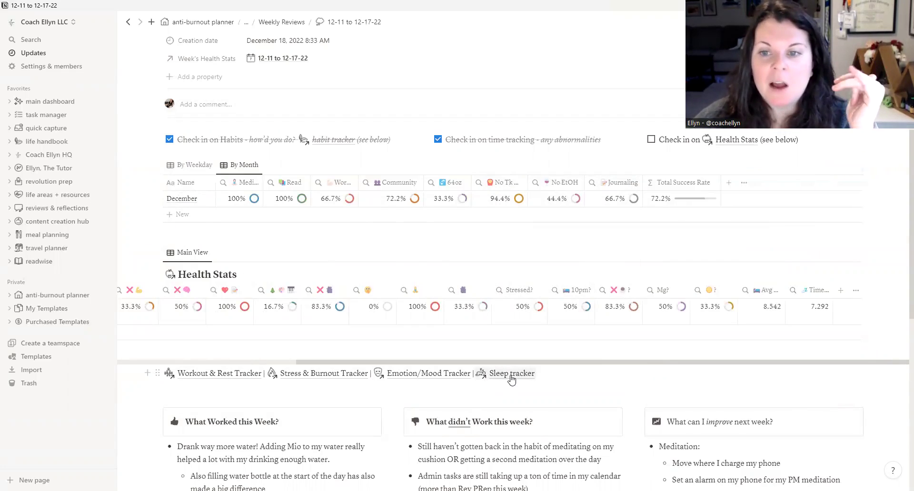
{"action": "left_click", "coordinate": [325, 373]}
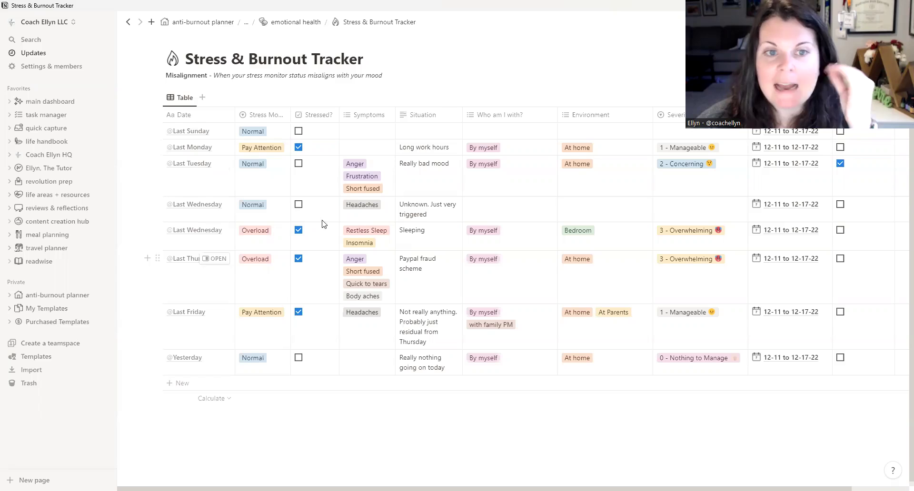
{"action": "left_click", "coordinate": [128, 23]}
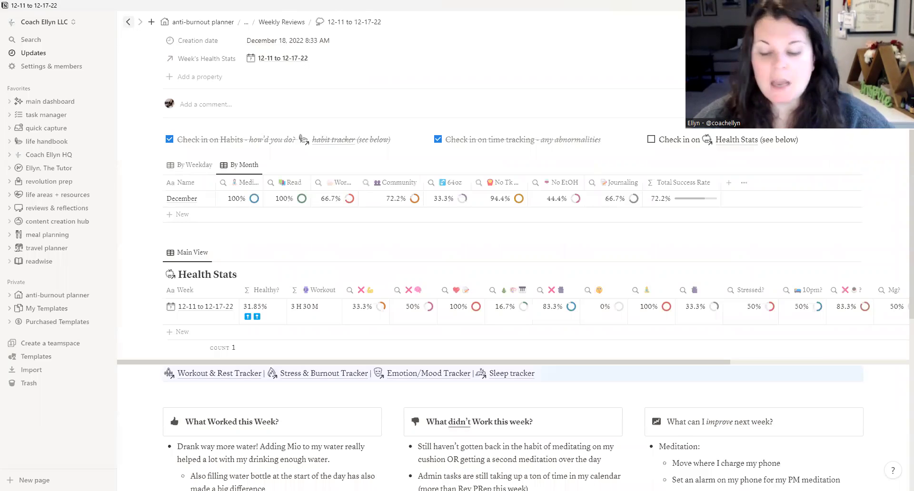
Below SENSORY rest, add a top-level bullet noting a poor week for stress management.
{"action": "scroll", "coordinate": [493, 410], "scroll_direction": "down", "scroll_amount": 3}
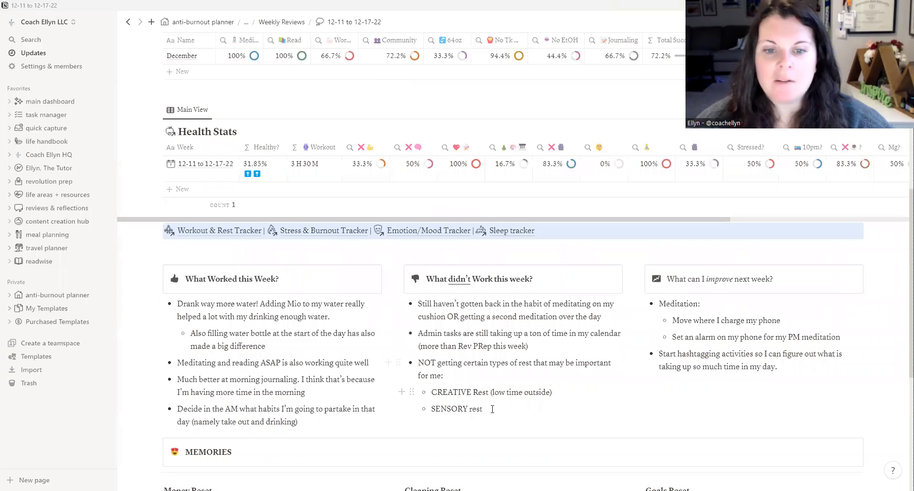
{"action": "left_click", "coordinate": [492, 410]}
{"action": "key", "text": "Return"}
{"action": "key", "text": "shift+Tab"}
{"action": "type", "text": "Not a great week in terms of stress management. Lots of things threw me into moods and stressed me out this week"}
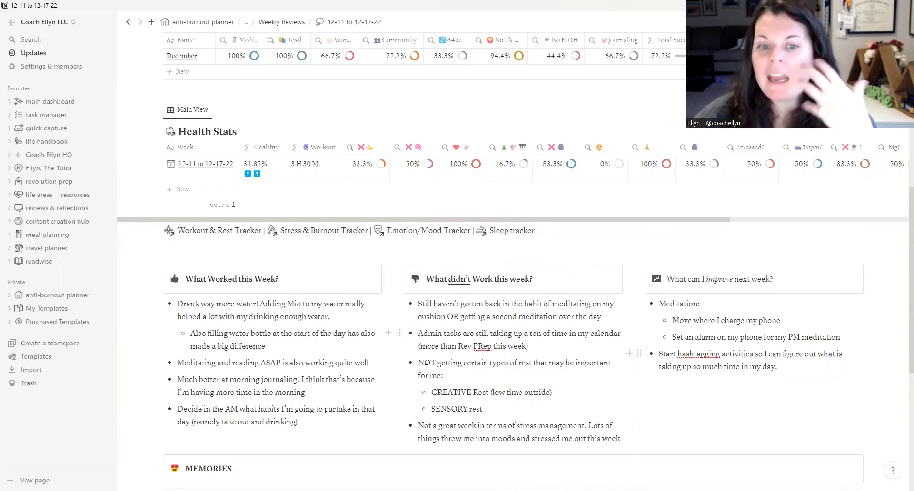
{"action": "left_click_drag", "start_coordinate": [490, 406], "coordinate": [433, 389]}
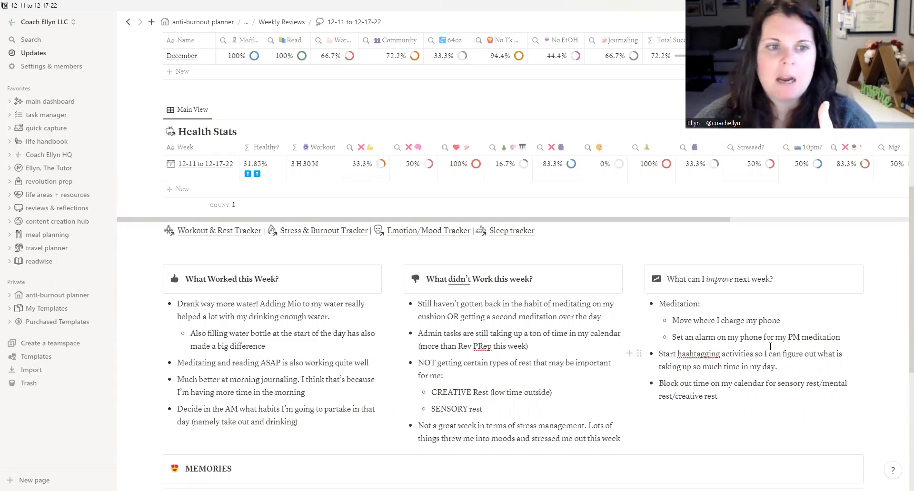
{"action": "scroll", "coordinate": [800, 350], "scroll_direction": "down", "scroll_amount": 1}
{"action": "scroll", "coordinate": [535, 318], "scroll_direction": "down", "scroll_amount": 1}
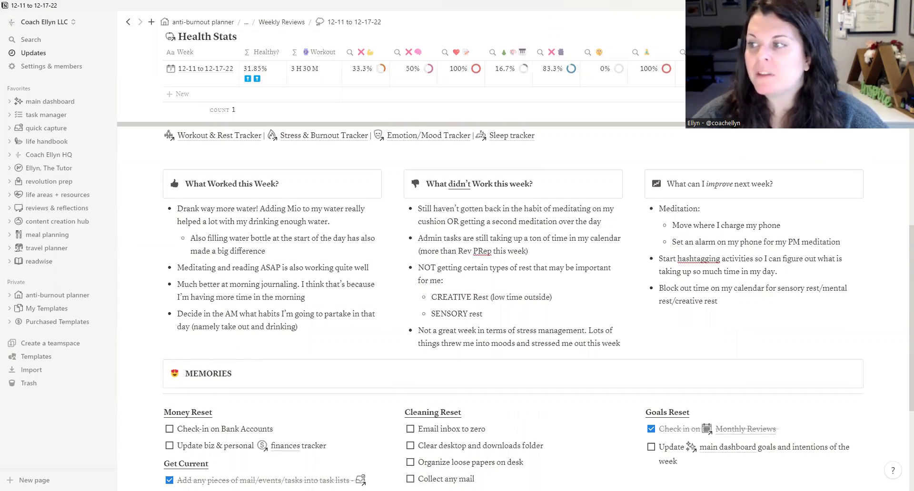
After MEMORIES, list seeing an aunt, an alma mater debit card, grandma moments and a prospect call.
{"action": "left_click", "coordinate": [251, 377]}
{"action": "type", "text": ": Go to see my Aunt this week, new debit card that has my alma maters logo on it, lovely moments with my grandma, amazing prospect call yesterday morning with"}
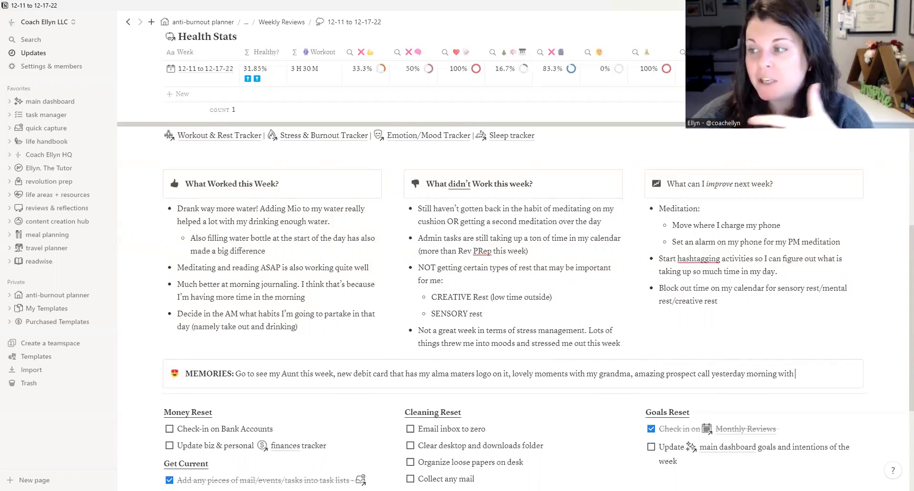
{"action": "scroll", "coordinate": [242, 368], "scroll_direction": "down", "scroll_amount": 2}
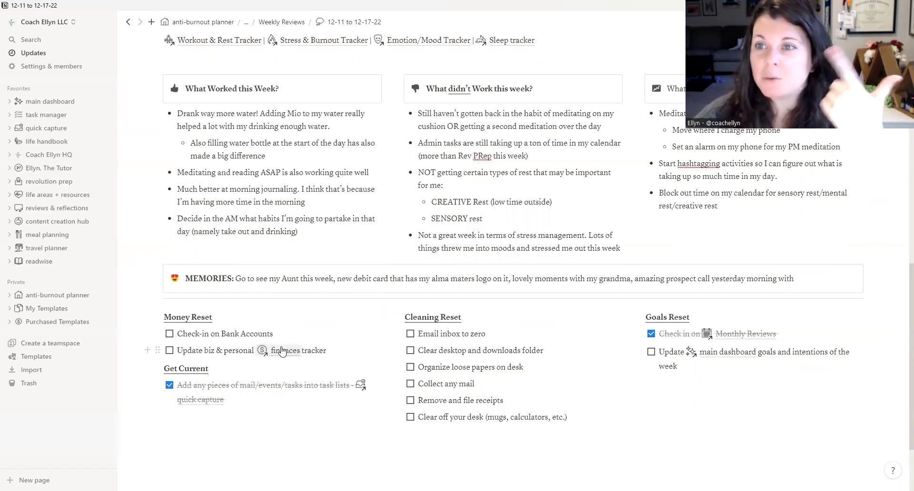
Tick both Money Reset items, all six Cleaning Reset items and Update main dashboard goals.
{"action": "left_click", "coordinate": [169, 334]}
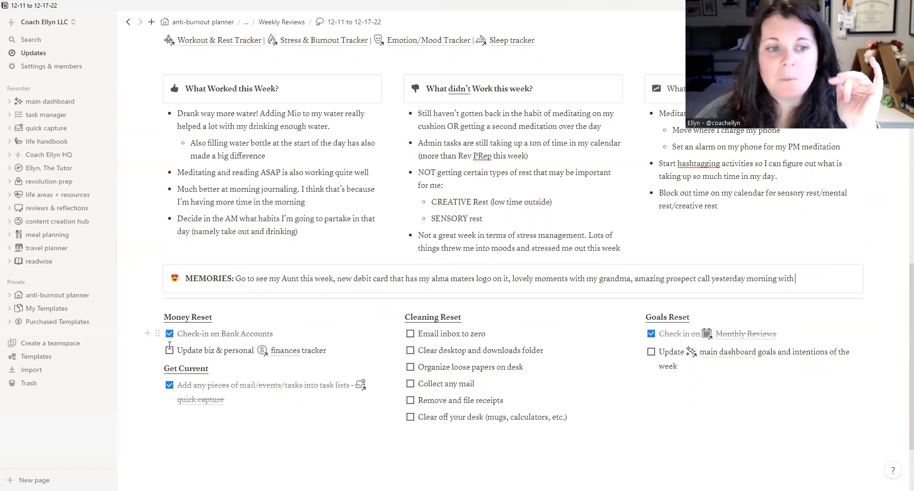
{"action": "left_click", "coordinate": [169, 350]}
{"action": "left_click", "coordinate": [410, 334]}
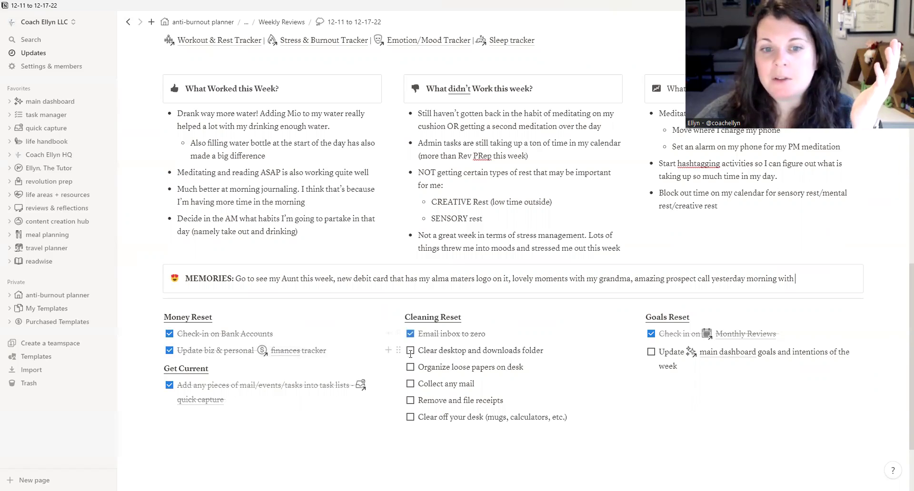
{"action": "left_click", "coordinate": [411, 351]}
{"action": "left_click", "coordinate": [410, 368]}
{"action": "left_click", "coordinate": [411, 384]}
{"action": "left_click", "coordinate": [411, 401]}
{"action": "left_click", "coordinate": [411, 417]}
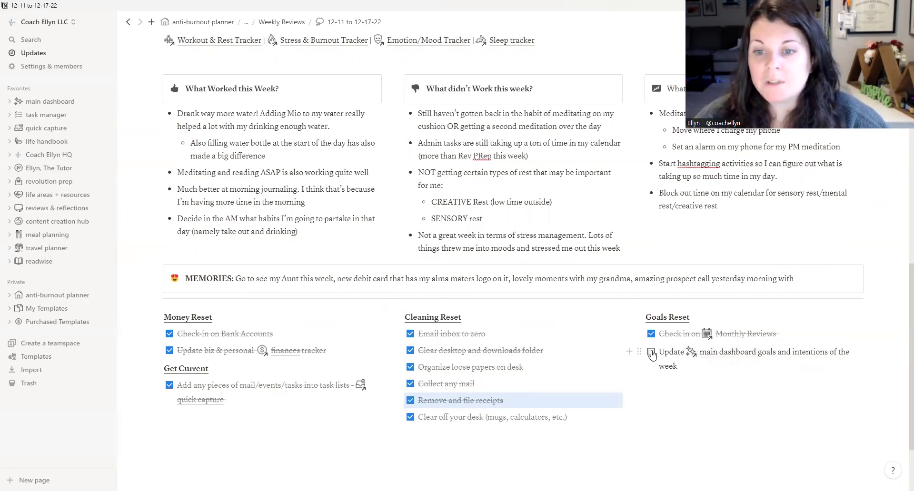
{"action": "left_click", "coordinate": [651, 352]}
Open the main dashboard and highlight the Goals of the Week text to review it.
{"action": "left_click", "coordinate": [736, 353]}
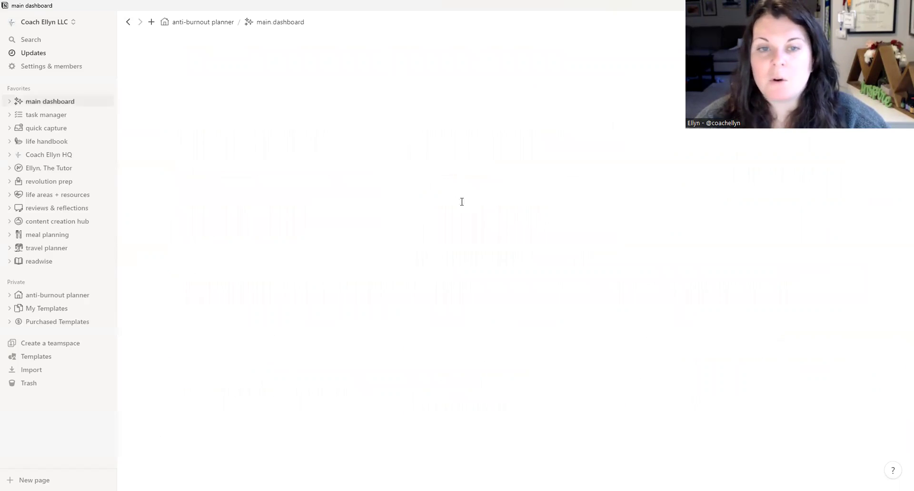
{"action": "scroll", "coordinate": [452, 164], "scroll_direction": "down", "scroll_amount": 3}
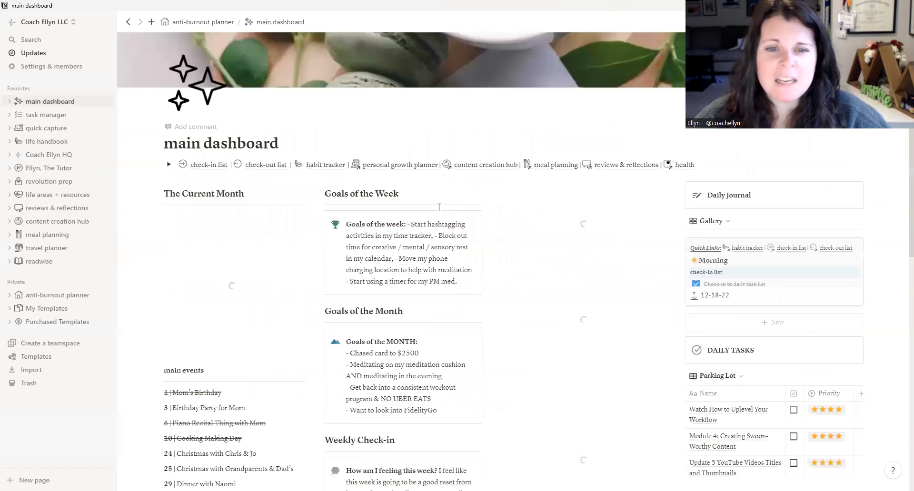
{"action": "left_click_drag", "start_coordinate": [408, 171], "coordinate": [458, 225]}
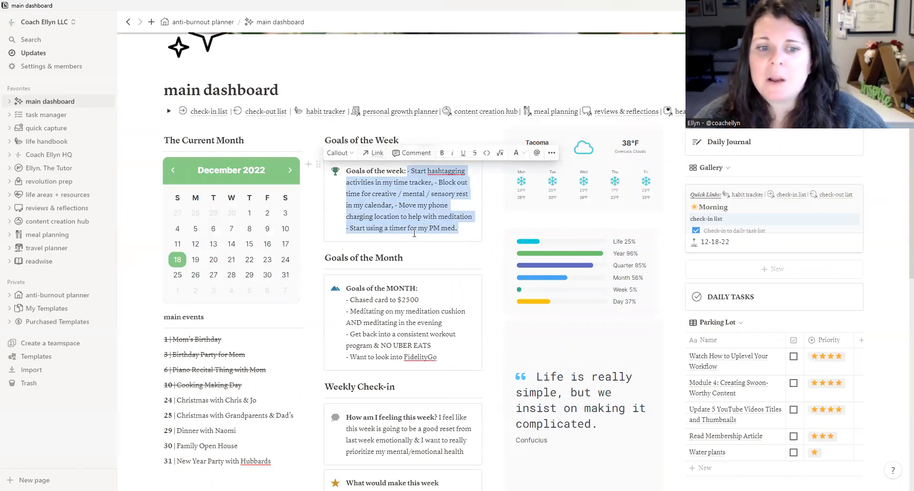
{"action": "left_click", "coordinate": [400, 307]}
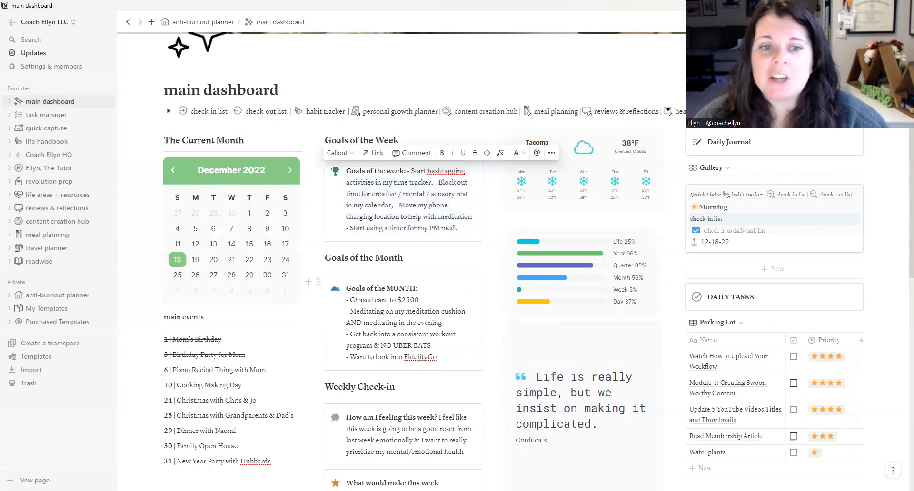
Review the Weekly Check-in's 'What would make this week AWESOME?!' prompt and 'Completing Five Minutes to Famous' answer.
{"action": "scroll", "coordinate": [374, 293], "scroll_direction": "down", "scroll_amount": 1}
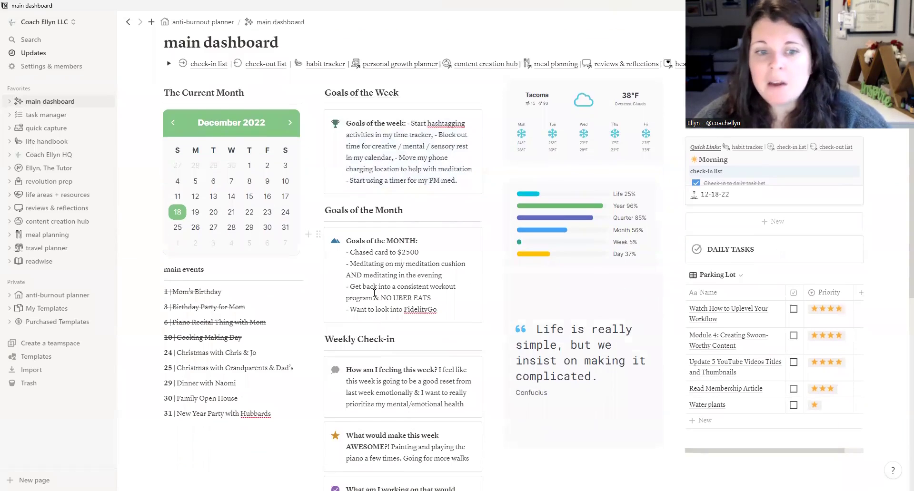
{"action": "scroll", "coordinate": [377, 293], "scroll_direction": "down", "scroll_amount": 2}
{"action": "left_click_drag", "start_coordinate": [439, 275], "coordinate": [473, 310]}
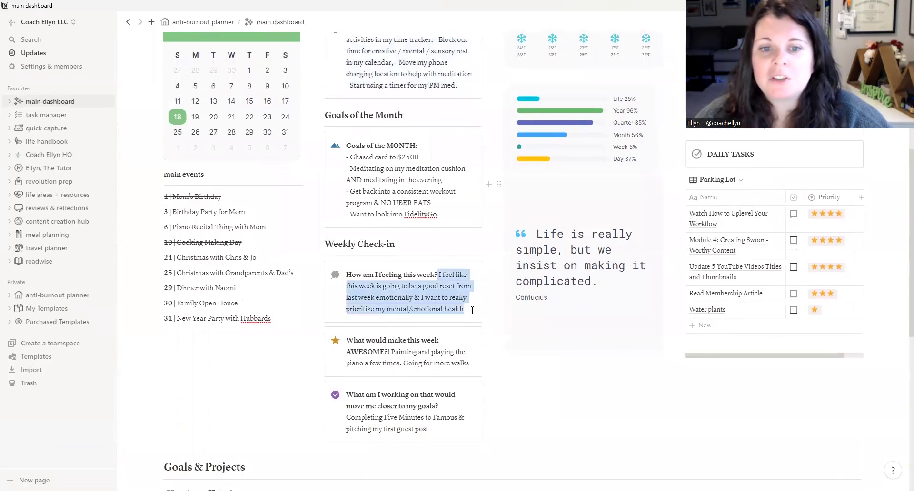
{"action": "left_click_drag", "start_coordinate": [393, 354], "coordinate": [346, 341]}
{"action": "left_click", "coordinate": [427, 409]}
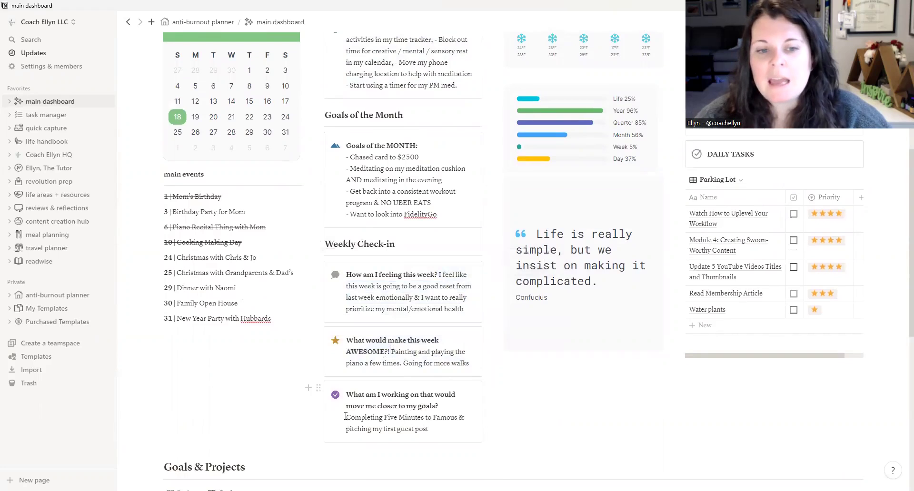
{"action": "left_click_drag", "start_coordinate": [346, 417], "coordinate": [439, 425]}
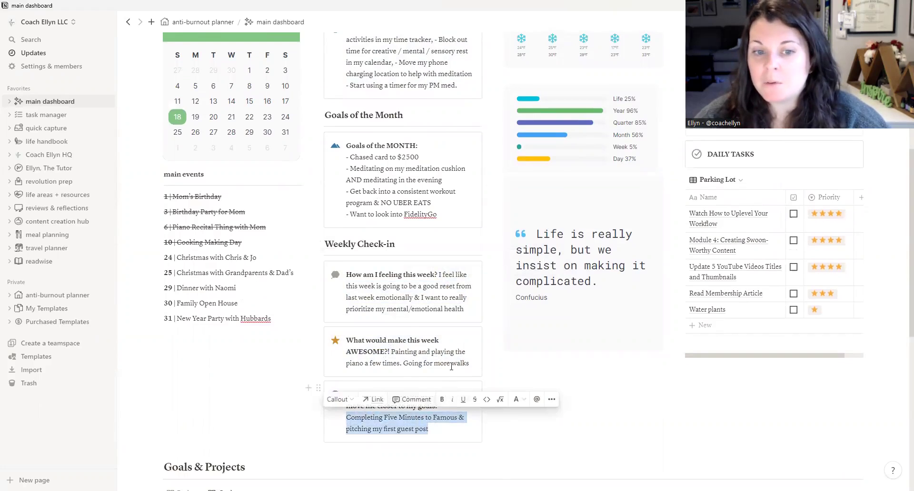
{"action": "left_click", "coordinate": [451, 381]}
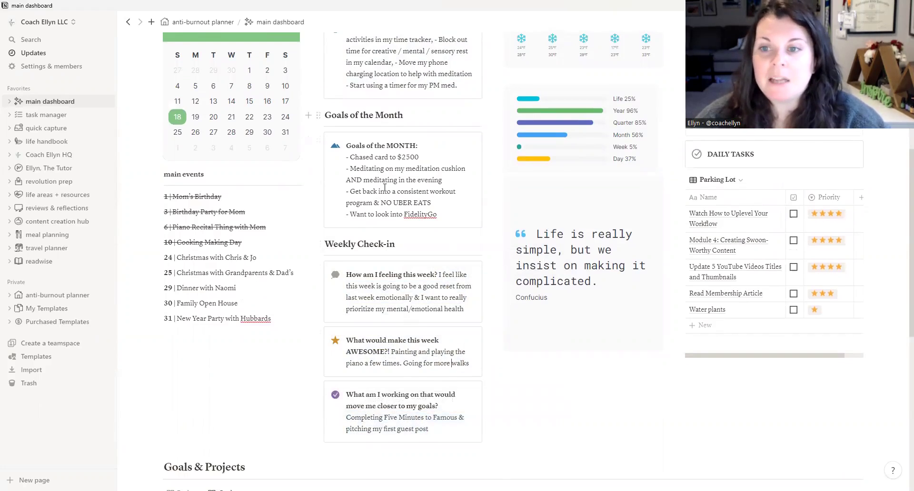
{"action": "scroll", "coordinate": [414, 325], "scroll_direction": "up", "scroll_amount": 2}
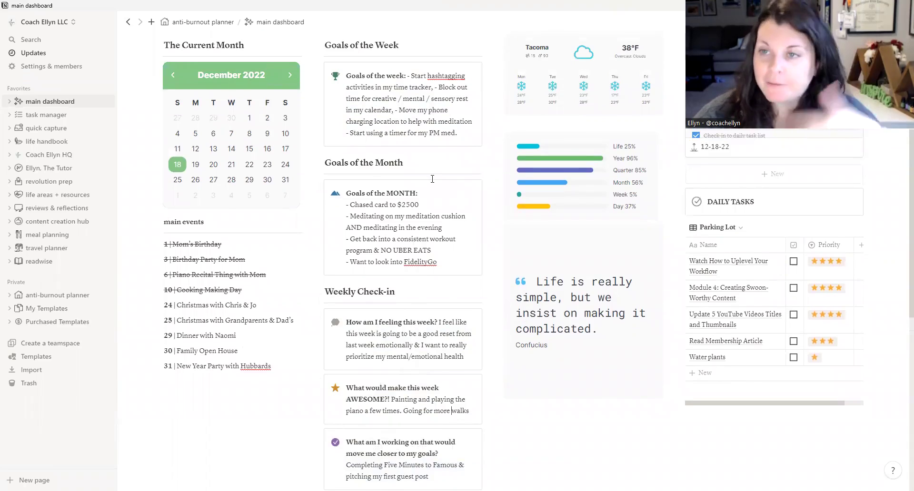